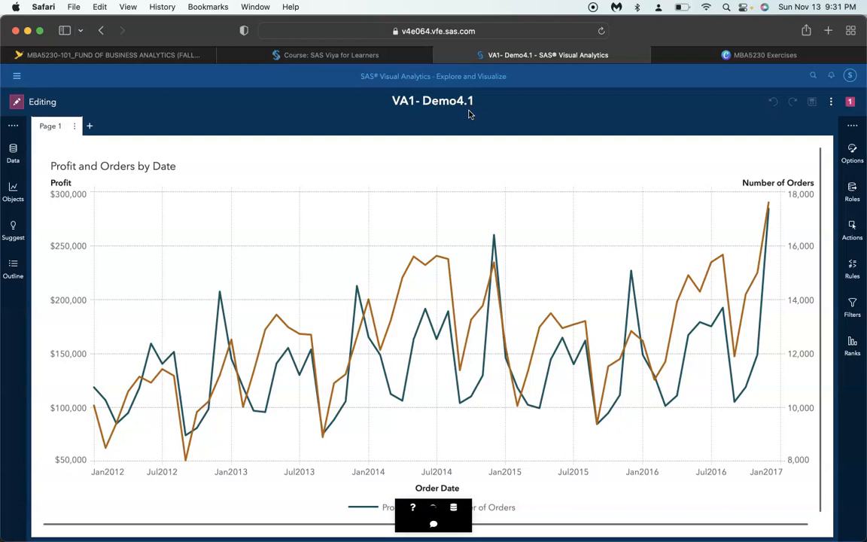
# In the SAS Visual Analytics general settings, set the default title for new graphs to Custom title
pyautogui.click(849, 76)
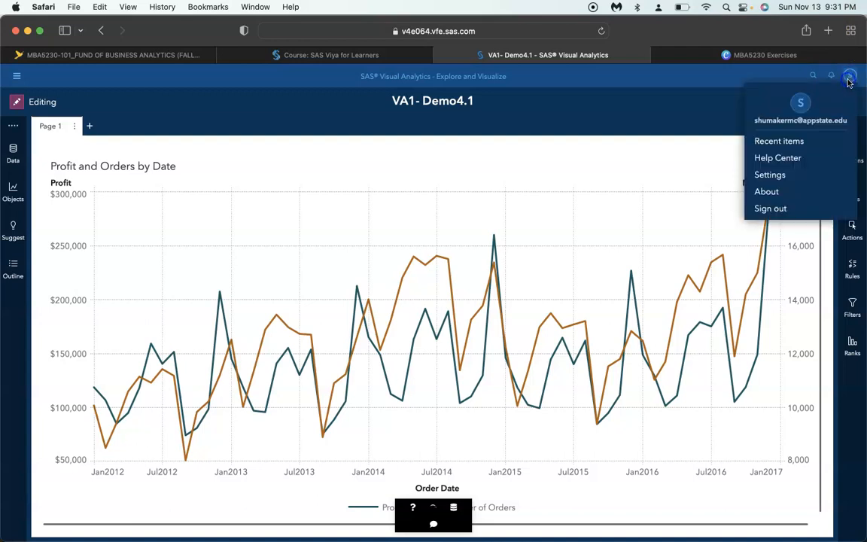
pyautogui.click(805, 178)
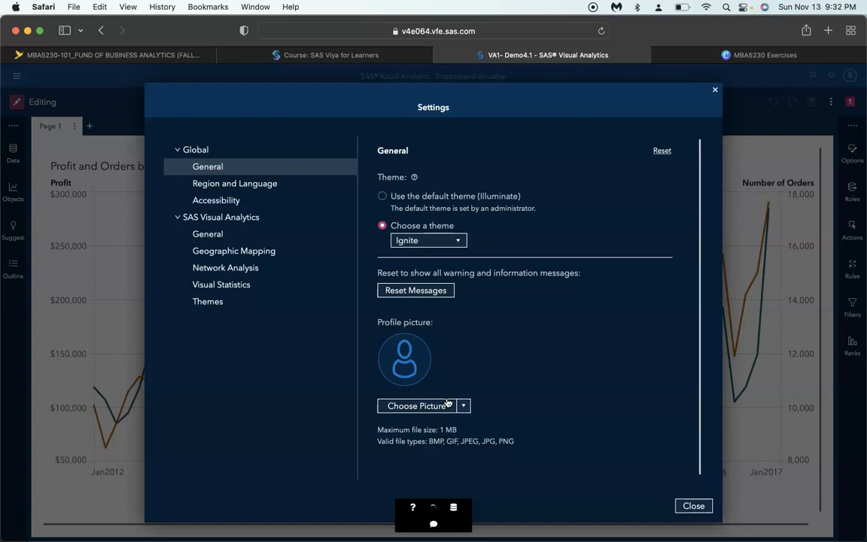
pyautogui.click(211, 235)
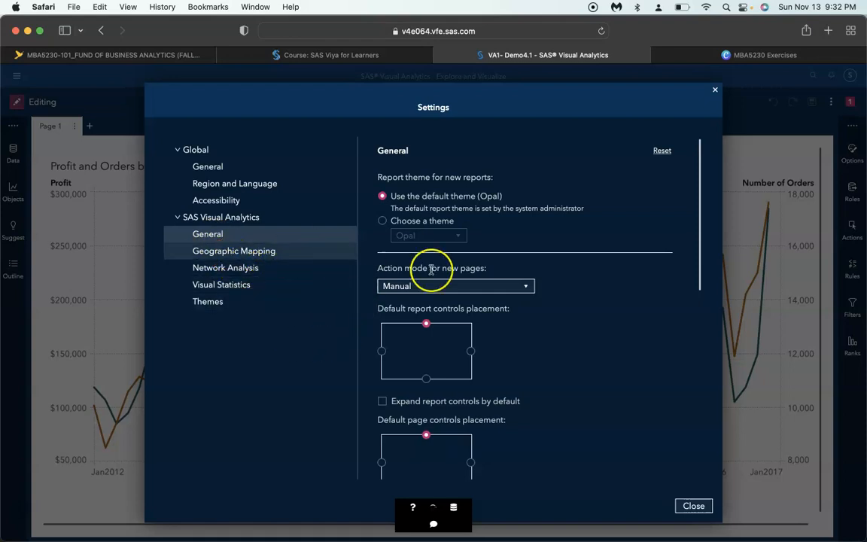
pyautogui.scroll(-5, 473, 300)
pyautogui.scroll(-5, 474, 305)
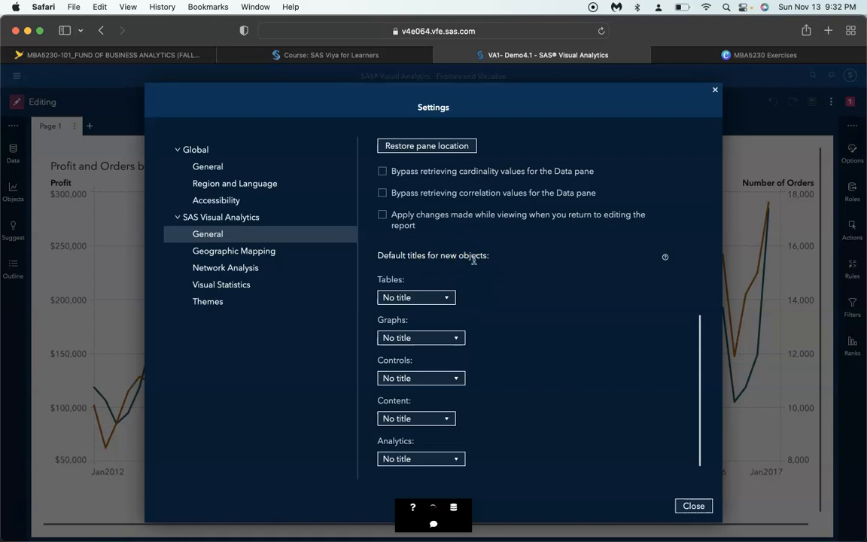
pyautogui.click(449, 338)
pyautogui.click(443, 353)
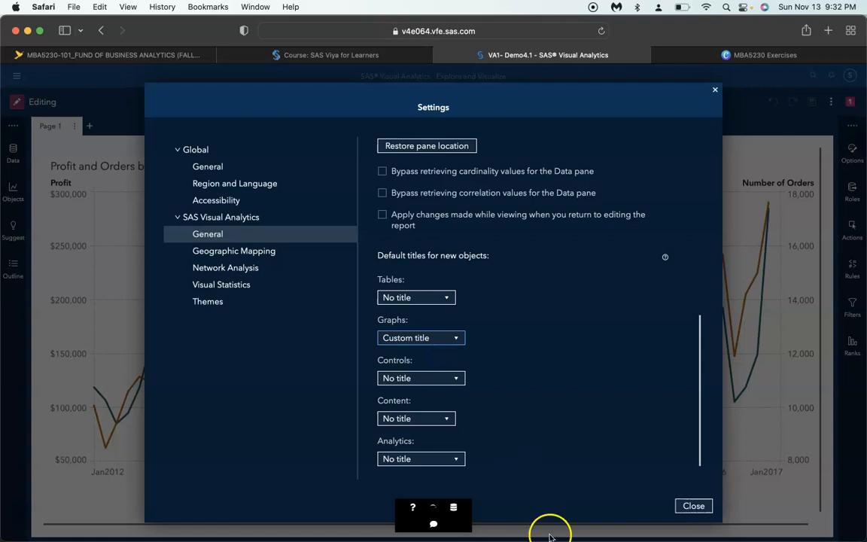
pyautogui.click(703, 507)
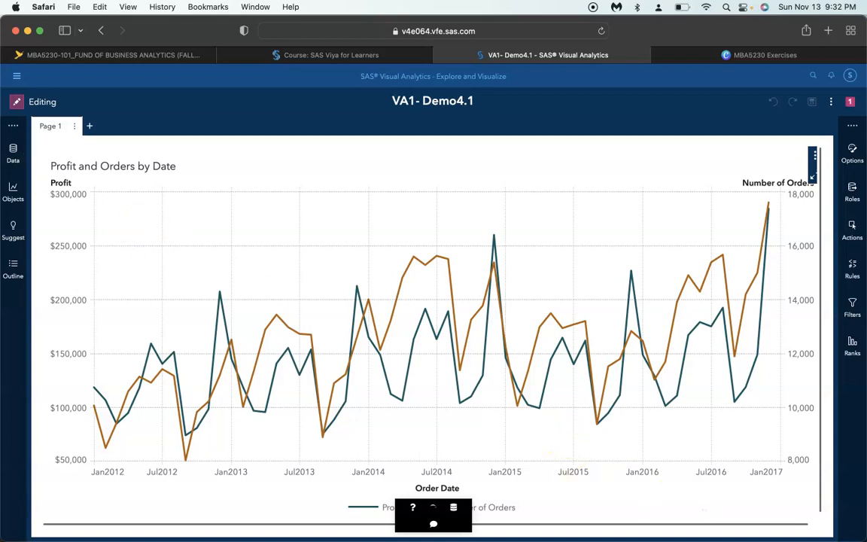
# Remove all CUSTOMERS_CLEAN data items from the selection of items shown in the Data pane
pyautogui.click(13, 167)
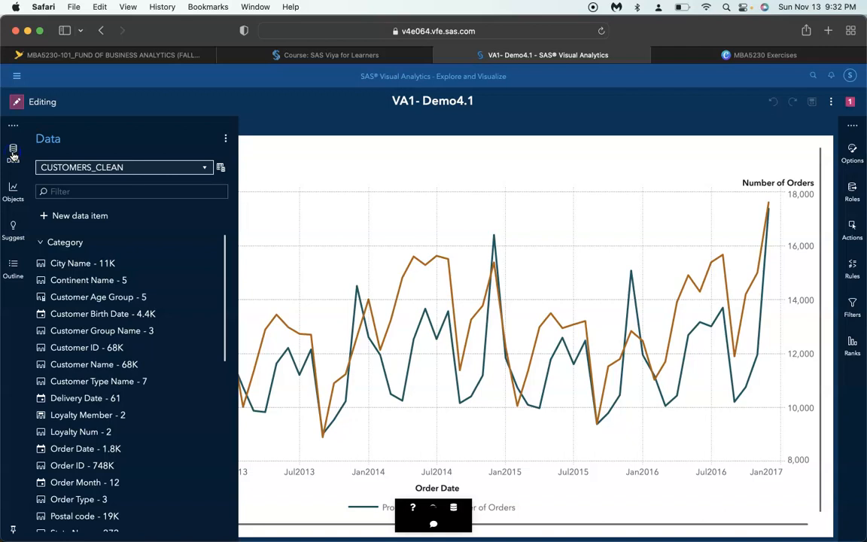
pyautogui.click(225, 139)
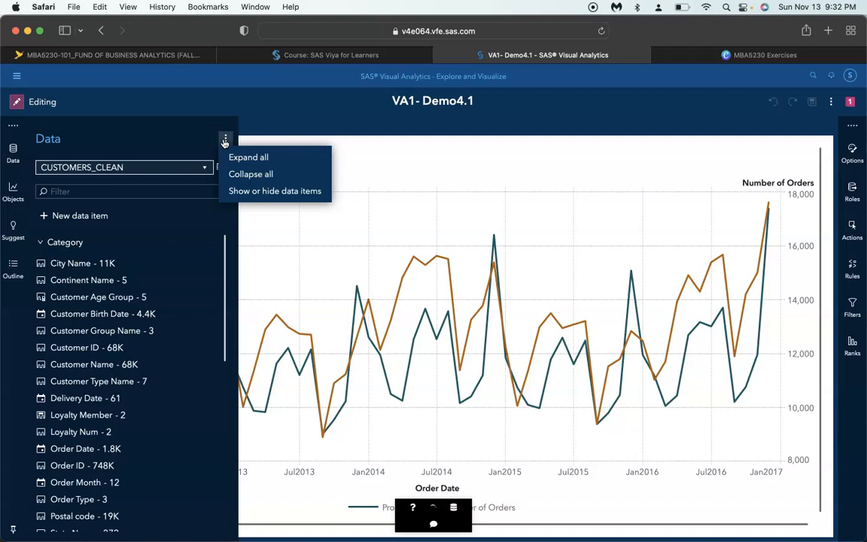
pyautogui.click(250, 190)
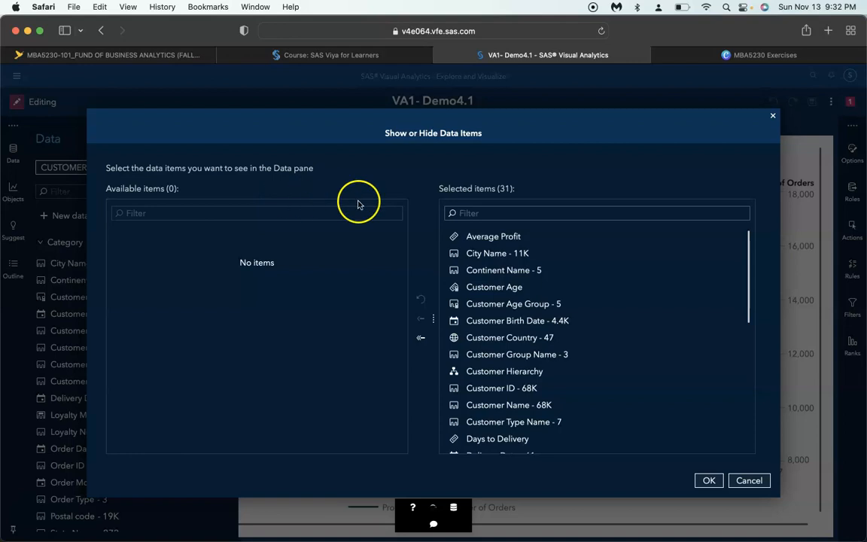
pyautogui.click(421, 337)
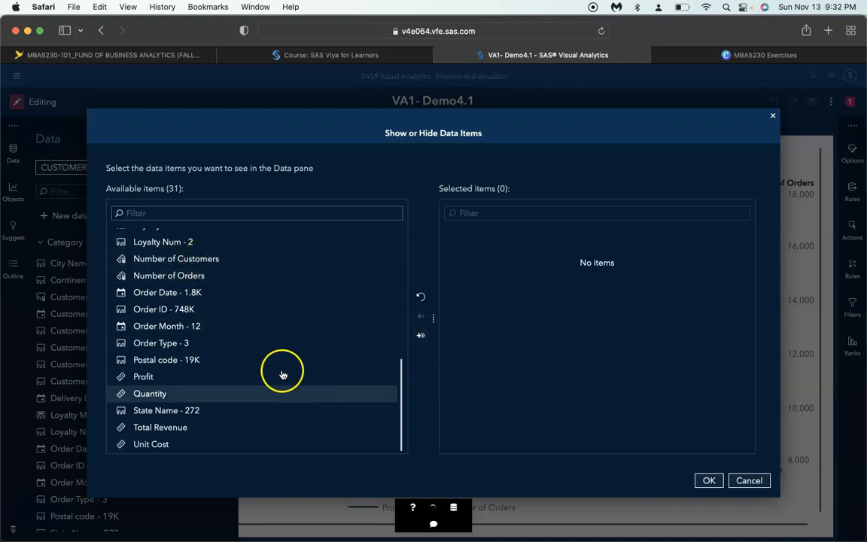
# Add Customer Age Group, Frequency and Number of Orders to the data items selected for display
pyautogui.scroll(6, 278, 366)
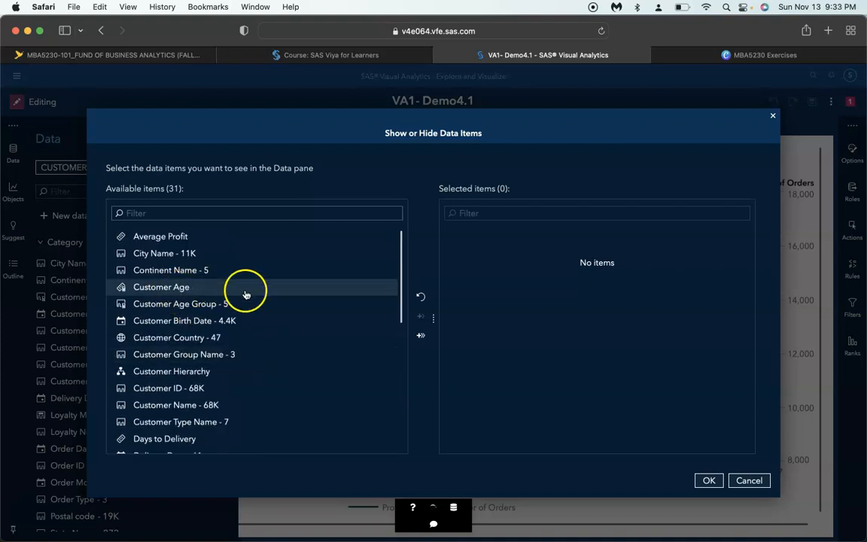
pyautogui.click(208, 305)
pyautogui.doubleClick(208, 305)
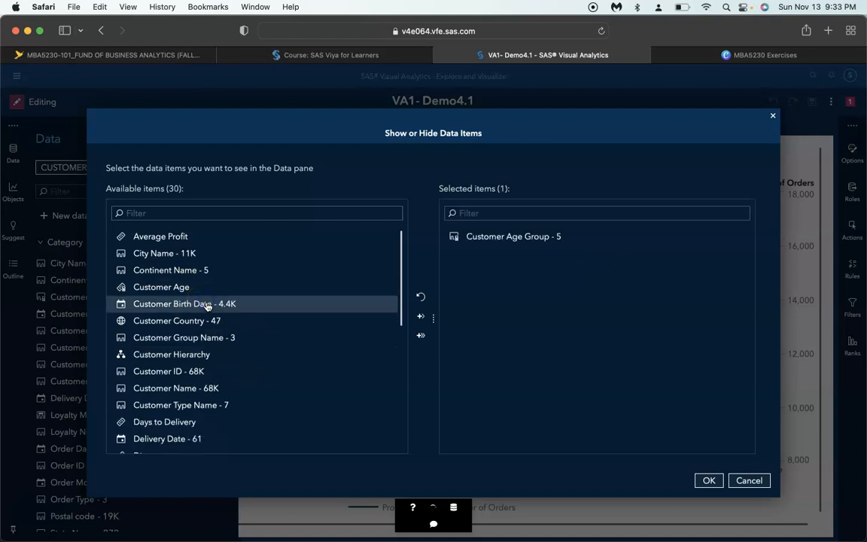
pyautogui.click(207, 305)
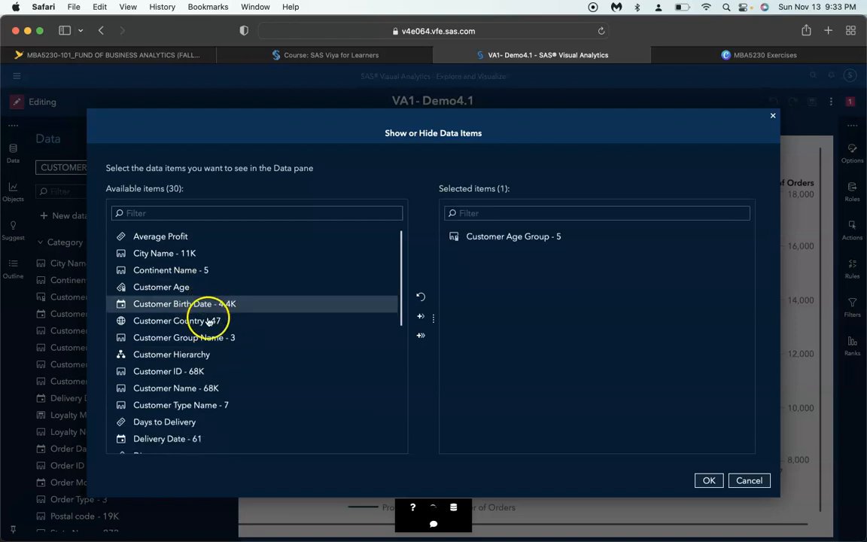
pyautogui.scroll(-3, 215, 356)
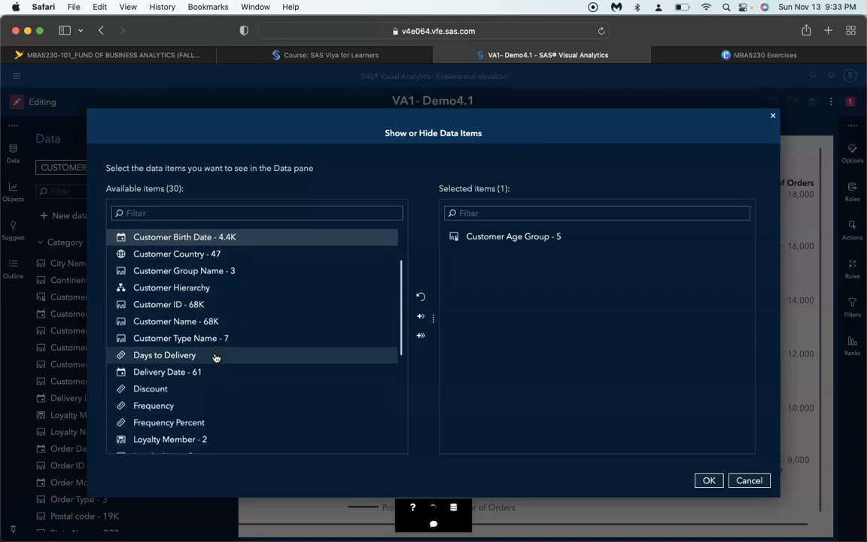
pyautogui.scroll(-1, 215, 357)
pyautogui.doubleClick(181, 387)
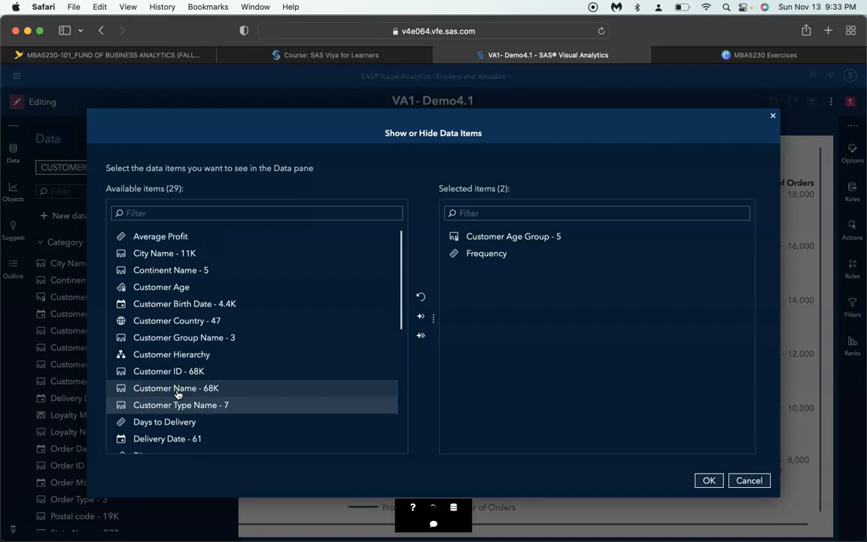
pyautogui.scroll(-5, 178, 392)
pyautogui.click(176, 382)
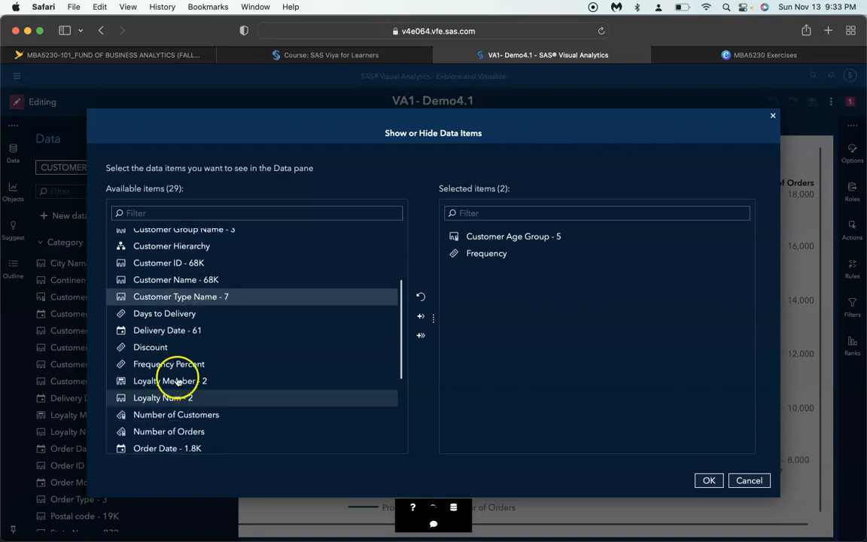
pyautogui.doubleClick(207, 425)
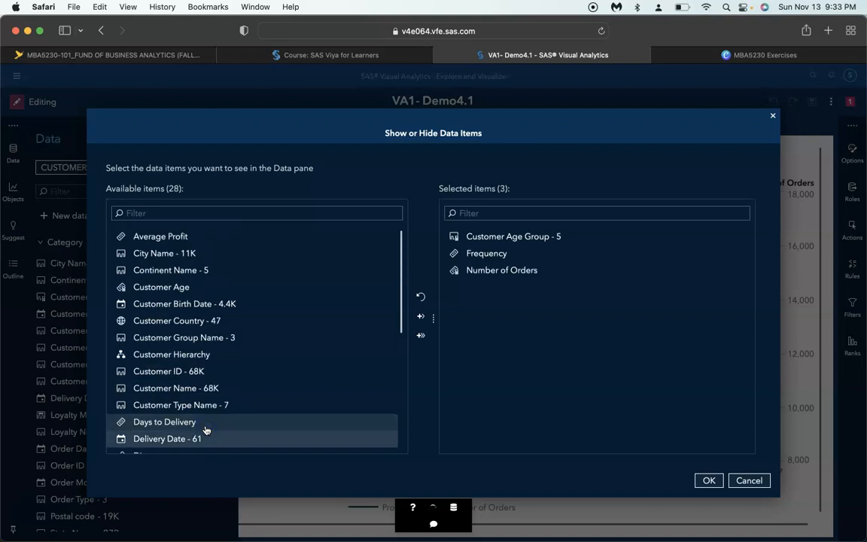
# Add Order Month and Profit to the data items selected for display and apply the selection
pyautogui.scroll(-5, 228, 339)
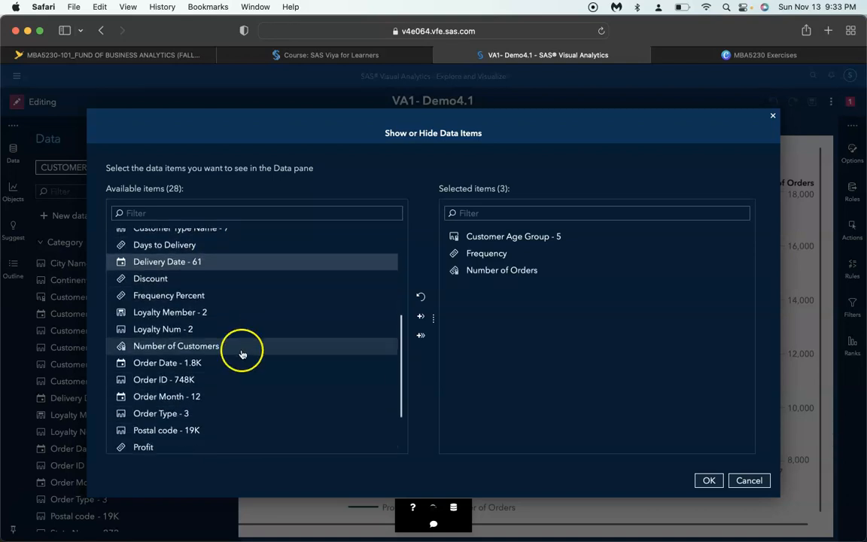
pyautogui.doubleClick(207, 399)
pyautogui.click(278, 408)
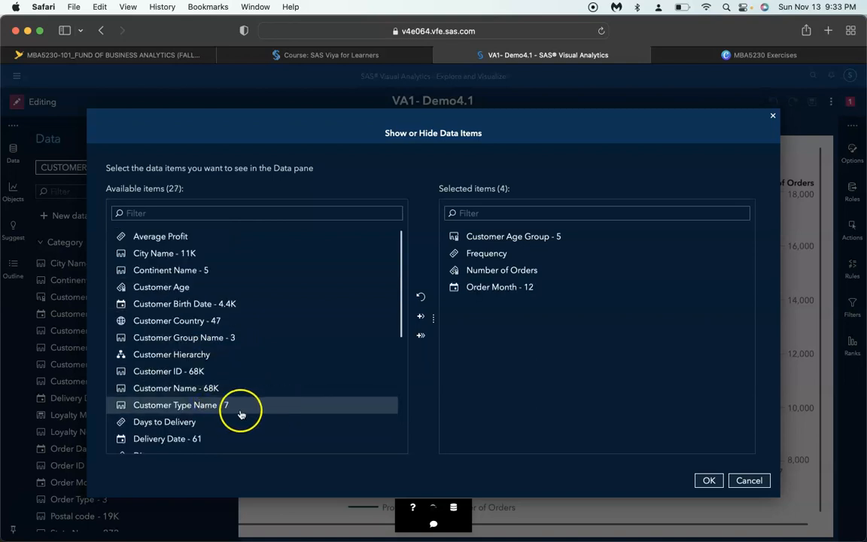
pyautogui.scroll(-2, 226, 415)
pyautogui.scroll(-5, 225, 414)
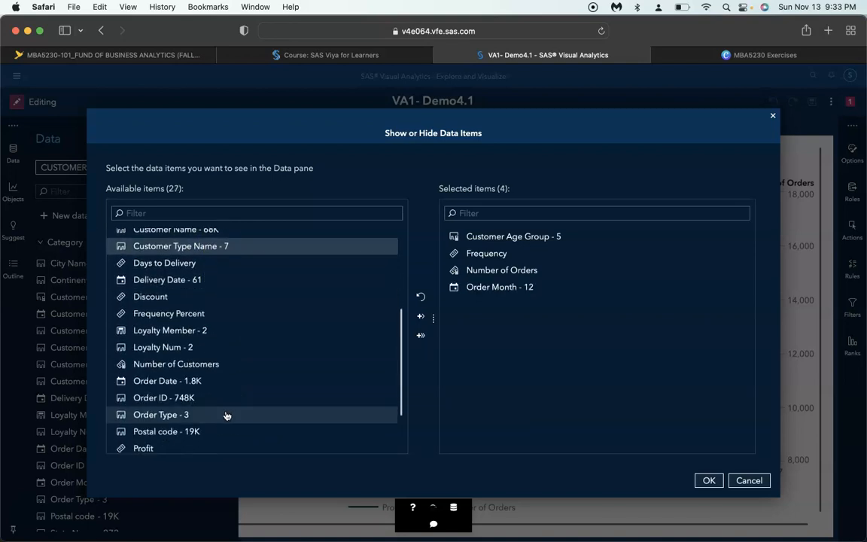
pyautogui.doubleClick(167, 427)
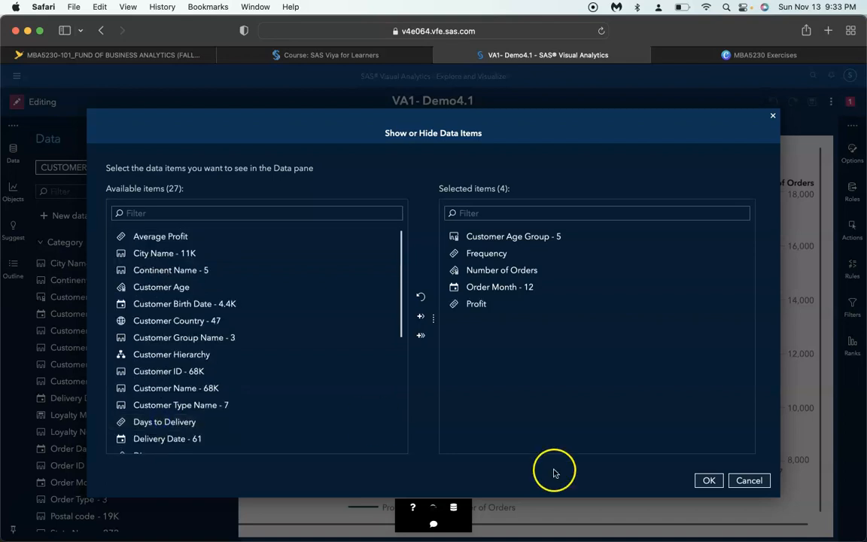
pyautogui.click(705, 482)
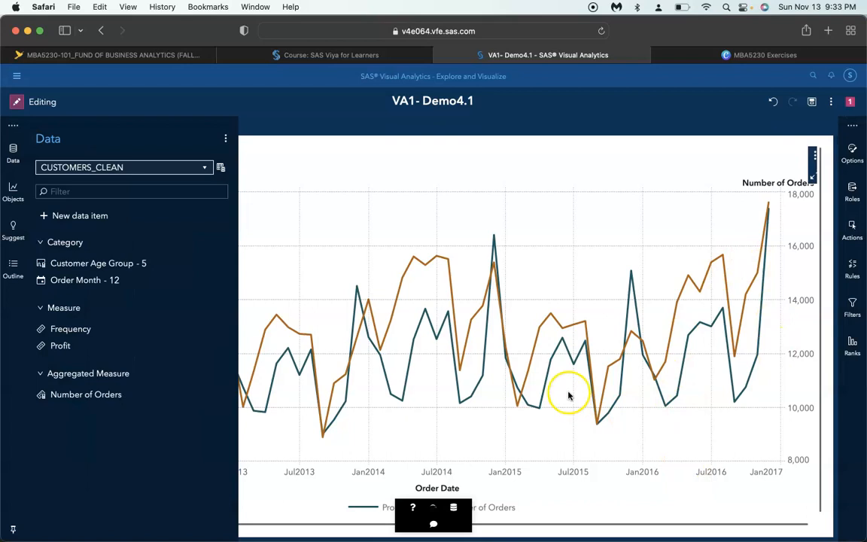
# Add a pie chart object to Page 1 below the Profit and Orders by Date chart
pyautogui.moveTo(188, 278)
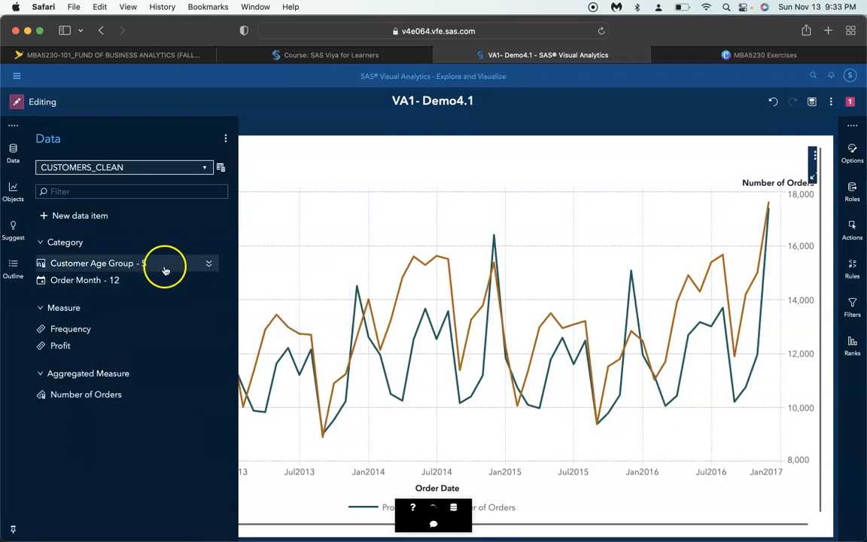
pyautogui.moveTo(111, 286)
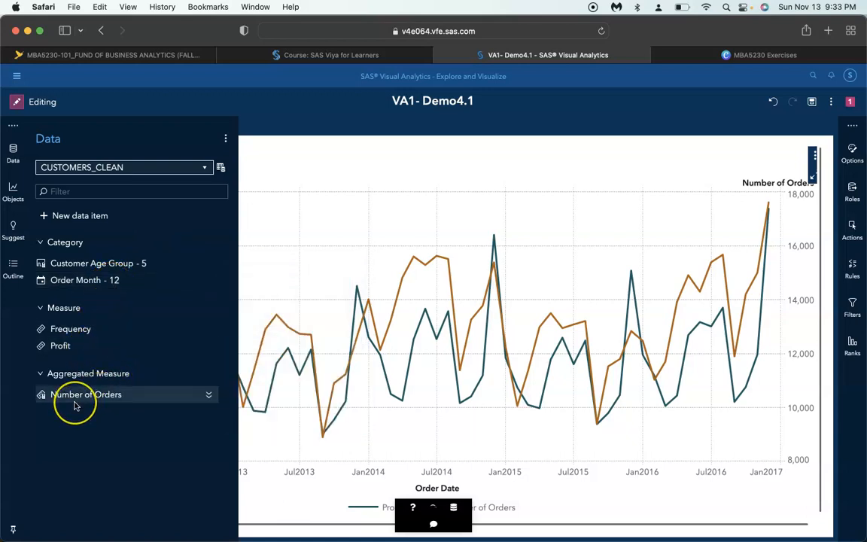
pyautogui.moveTo(74, 404)
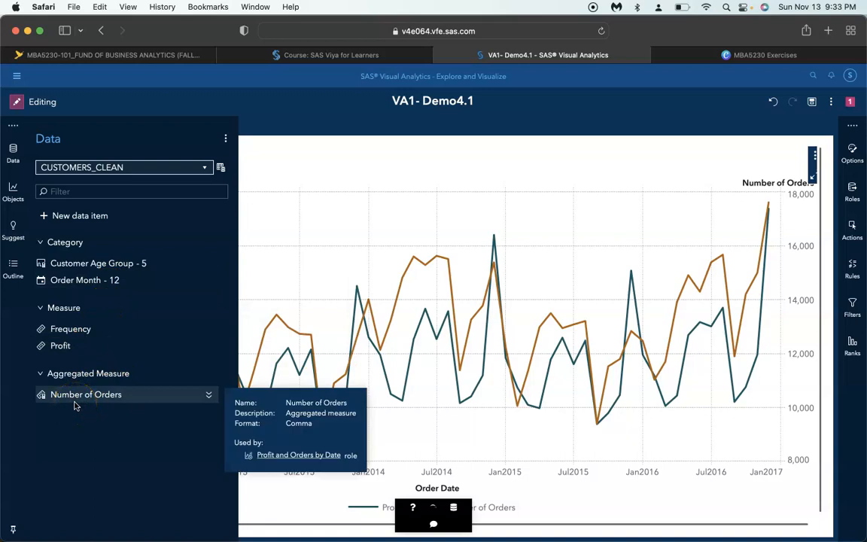
pyautogui.click(13, 191)
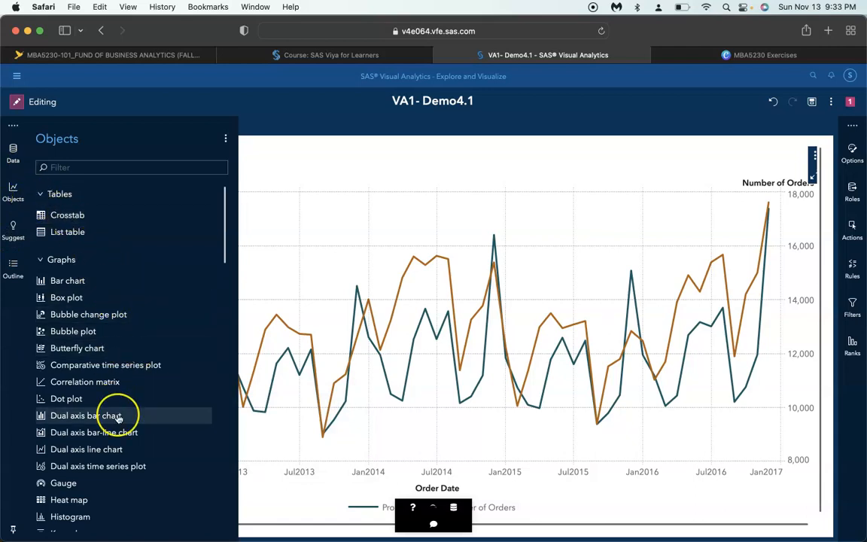
pyautogui.scroll(-4, 118, 416)
pyautogui.scroll(-2, 119, 417)
pyautogui.moveTo(113, 418); pyautogui.dragTo(388, 344)
# Assign Customer Age Group as the category of the new pie chart
pyautogui.click(441, 377)
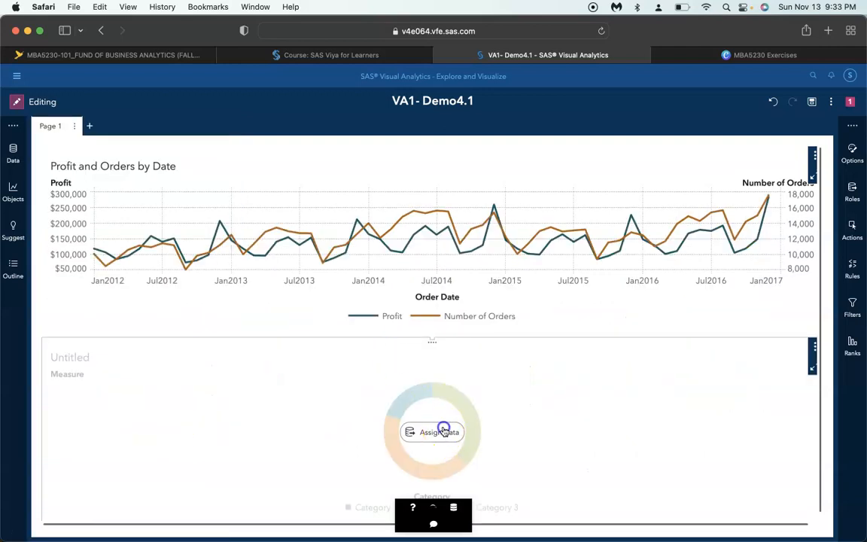
pyautogui.click(427, 384)
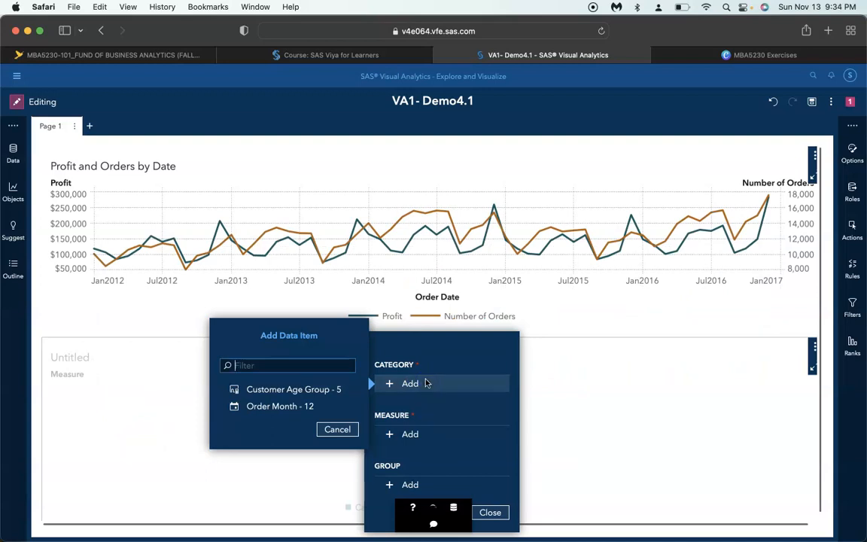
pyautogui.click(293, 389)
# Replace Frequency with Number of Orders as the pie chart's measure and finish the data assignment
pyautogui.click(407, 438)
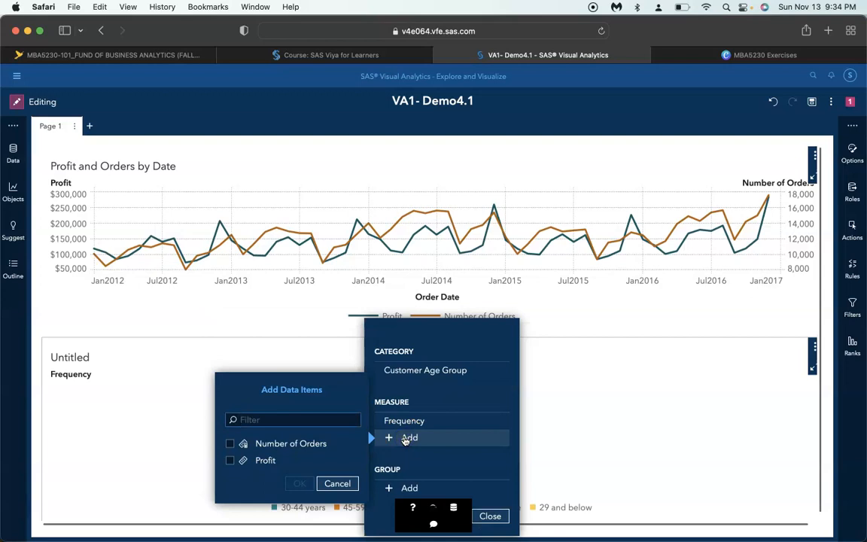
pyautogui.click(337, 483)
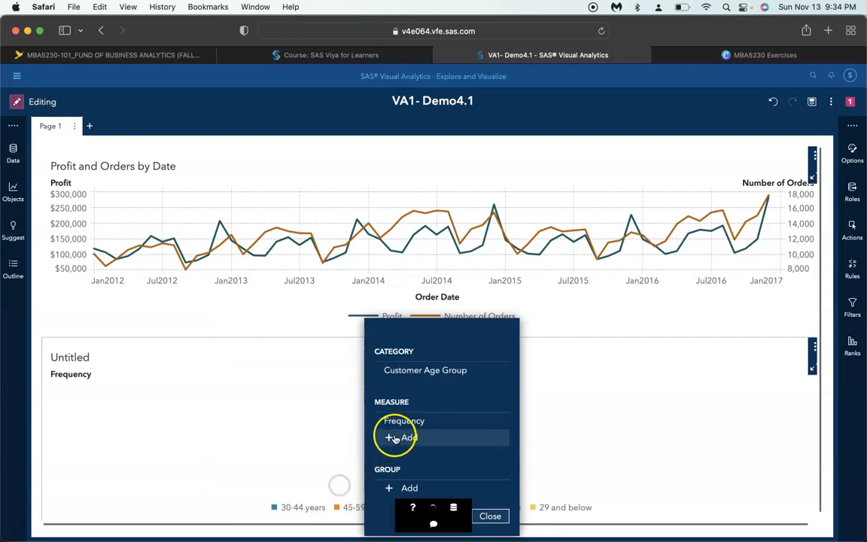
pyautogui.click(395, 422)
pyautogui.click(430, 438)
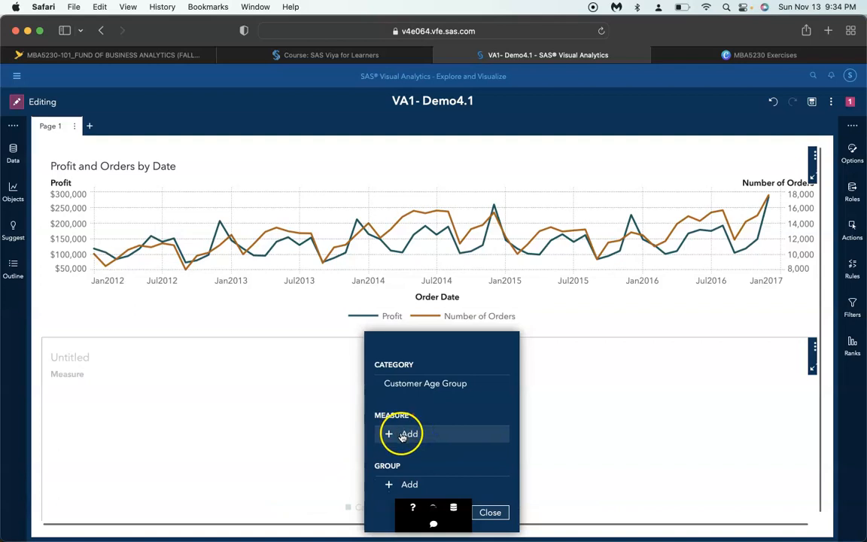
pyautogui.click(403, 435)
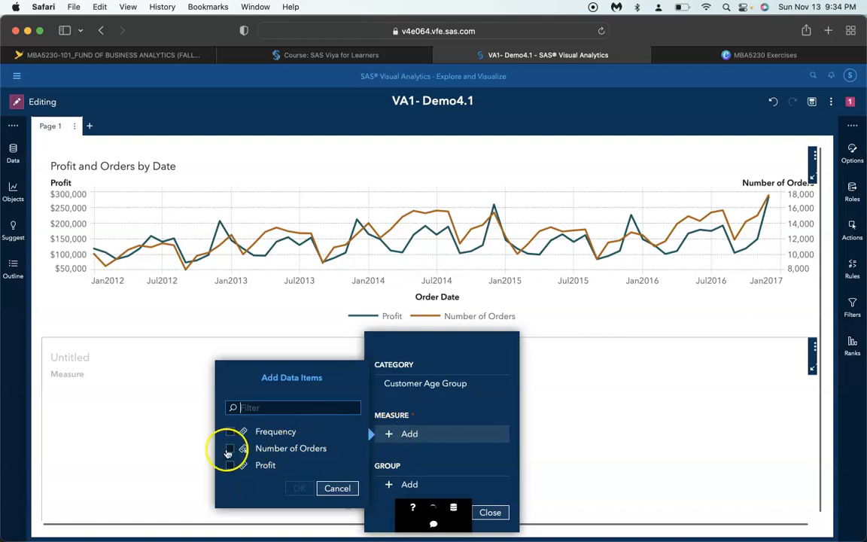
pyautogui.click(230, 449)
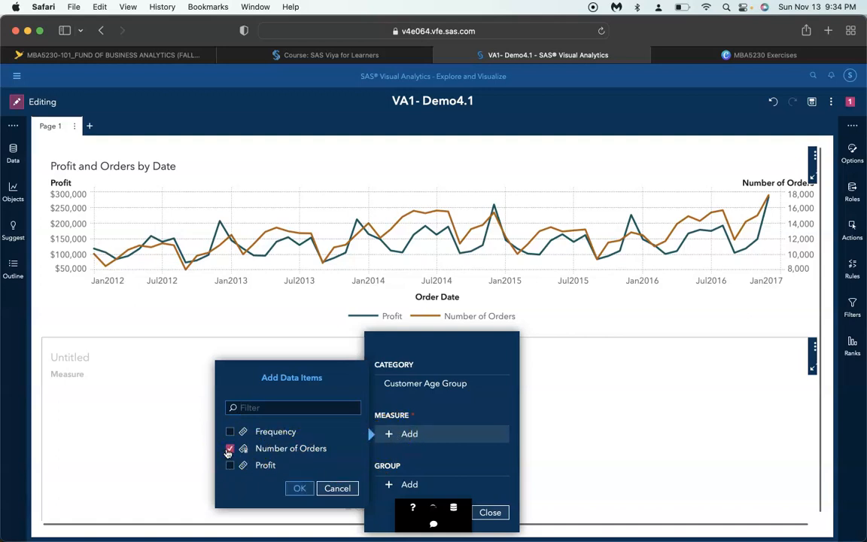
pyautogui.click(298, 488)
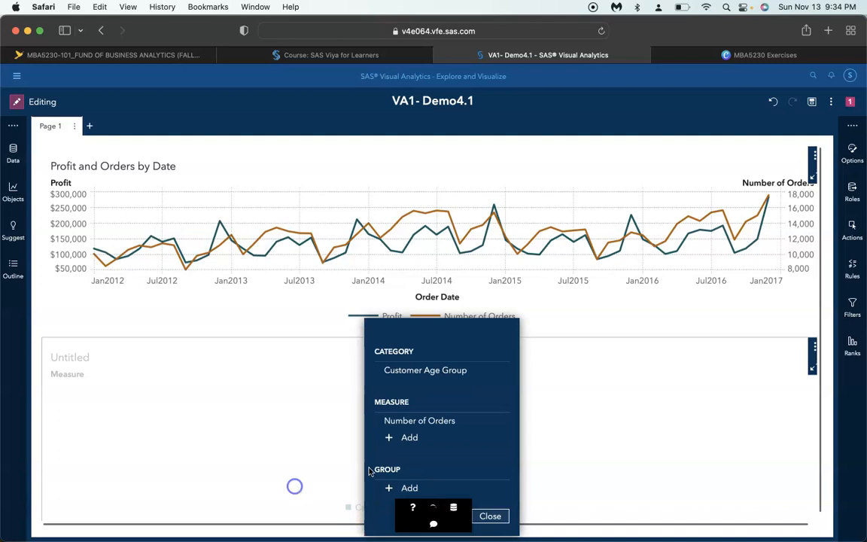
pyautogui.click(490, 515)
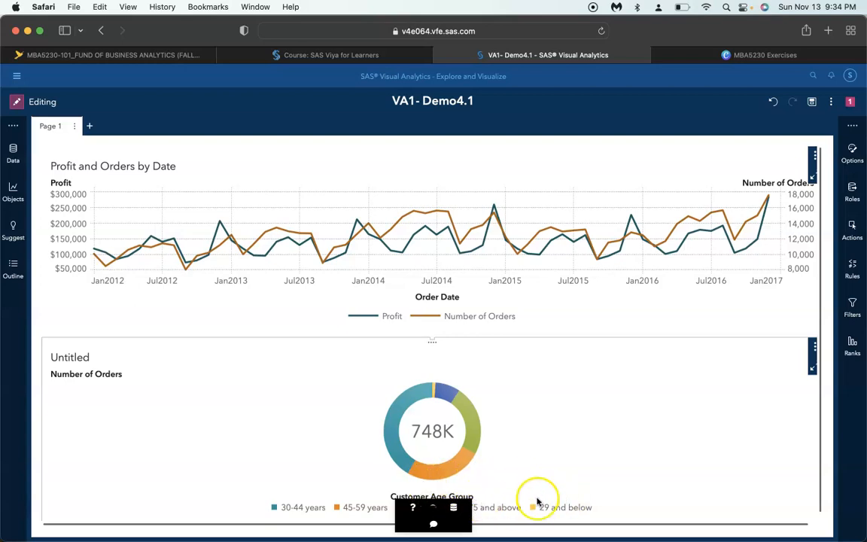
# Sort the pie chart by Customer Age Group in ascending order
pyautogui.rightClick(471, 498)
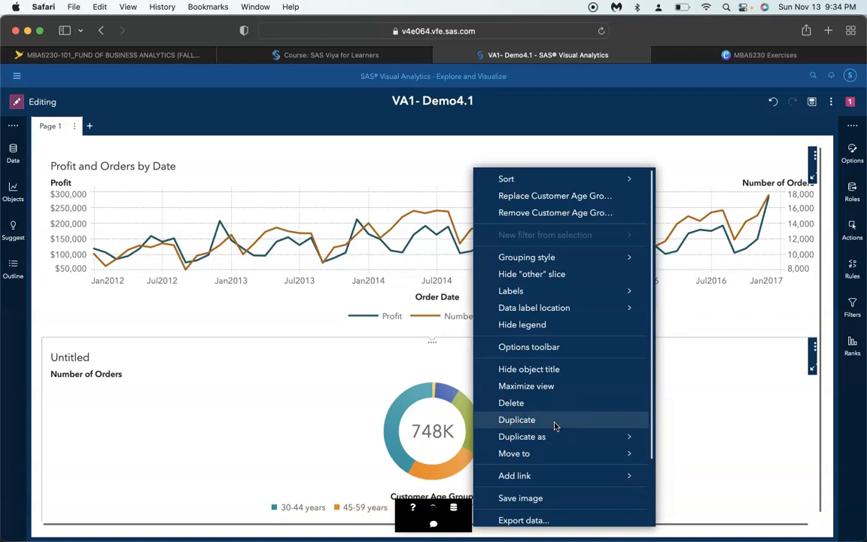
pyautogui.moveTo(633, 179)
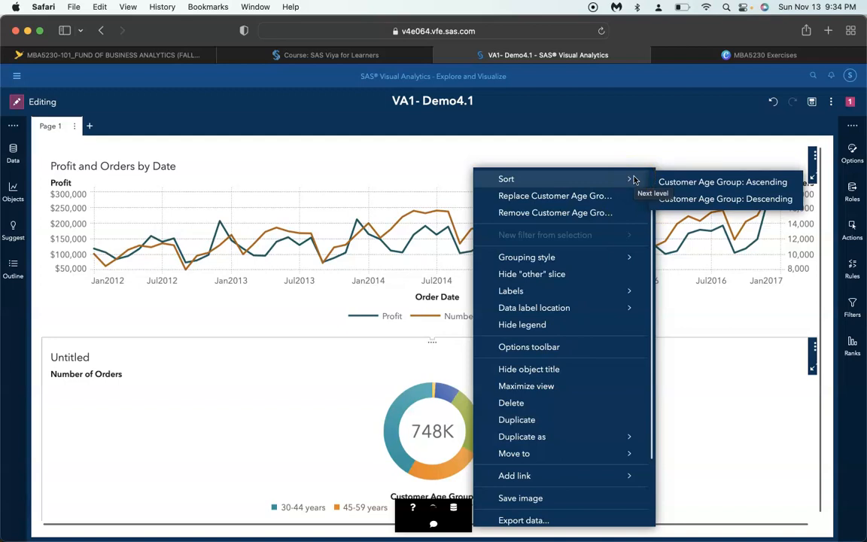
pyautogui.click(681, 181)
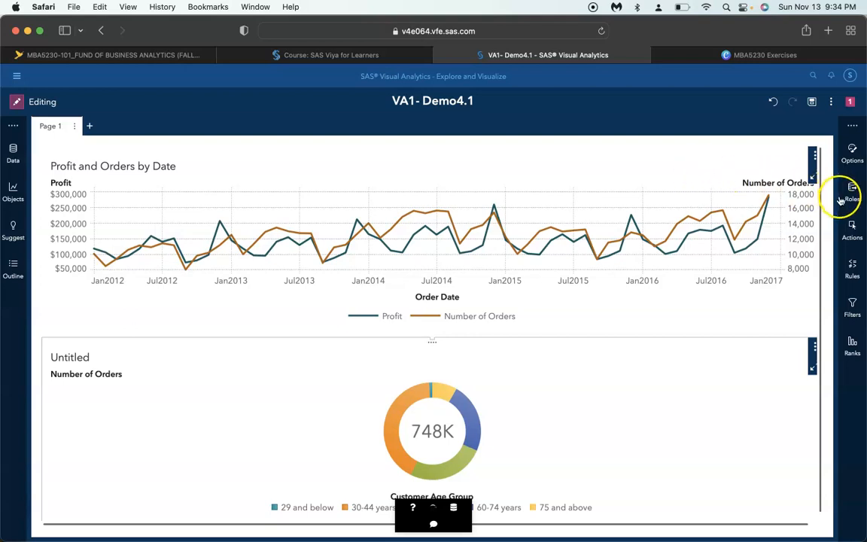
# Replace the pie chart's title with "NUmber of Orders by Customer Age Group"
pyautogui.doubleClick(67, 358)
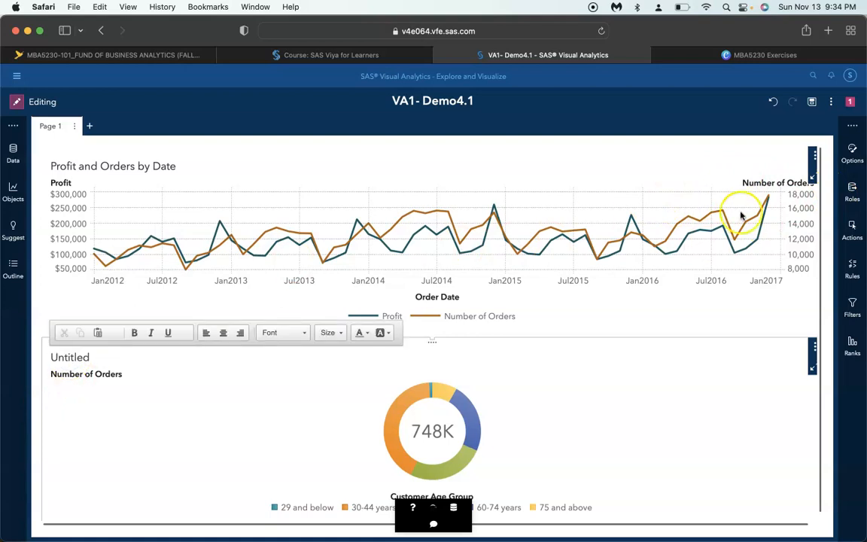
pyautogui.doubleClick(77, 357)
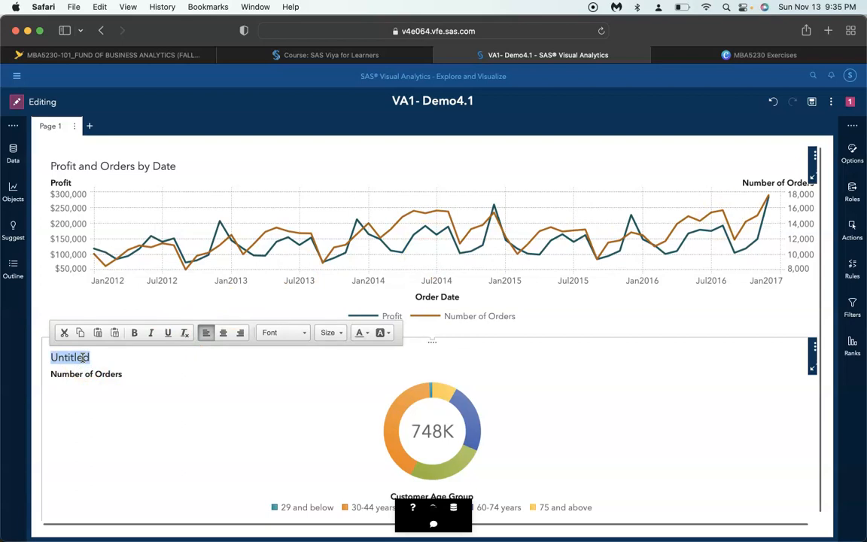
pyautogui.write('NUmber of Orders')
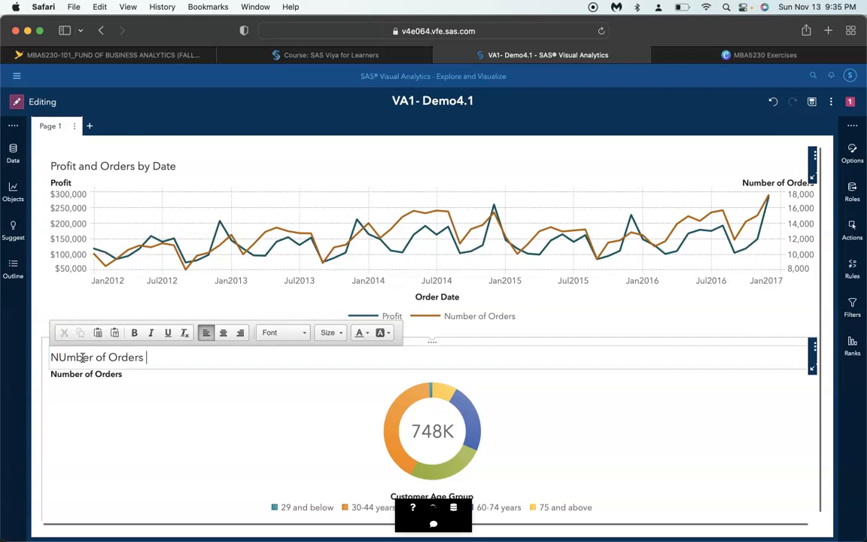
pyautogui.write('by Customer A')
pyautogui.write('ge Group')
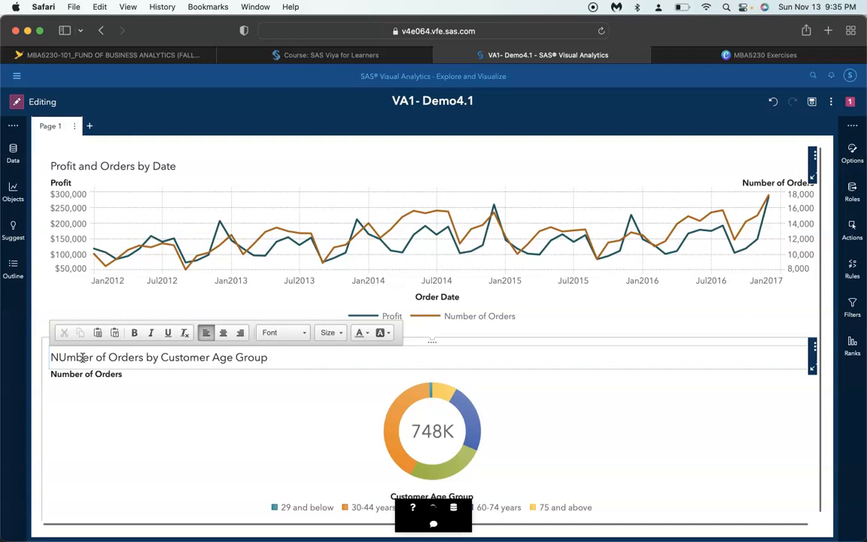
pyautogui.press('Escape')
# Open the pie chart's options and set its object name to "Orders by Age Group"
pyautogui.click(852, 155)
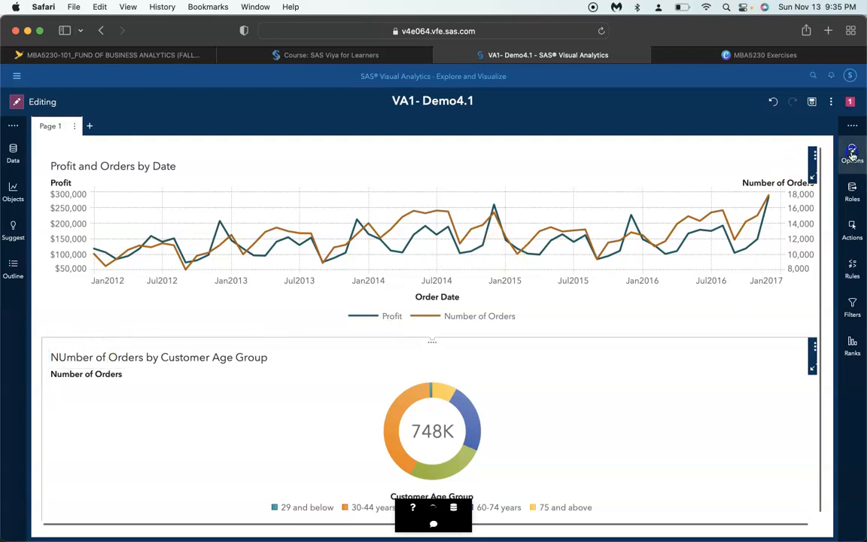
pyautogui.click(719, 264)
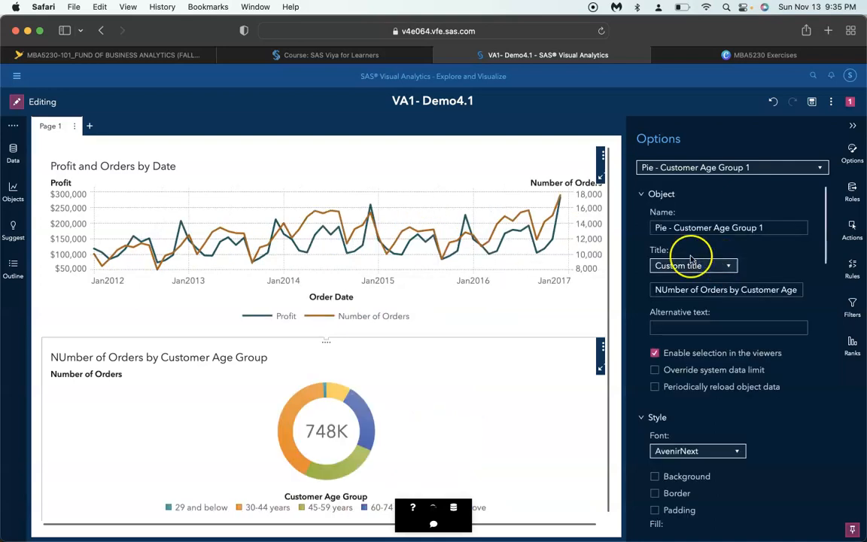
pyautogui.tripleClick(736, 234)
pyautogui.write('Orders b')
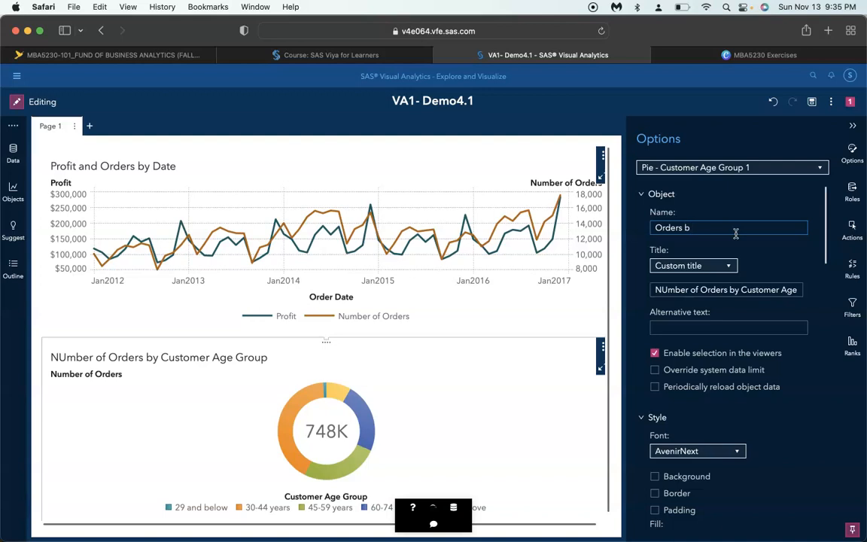
pyautogui.write(' y Age')
pyautogui.press('BackSpace')
pyautogui.press('BackSpace')
pyautogui.press('BackSpace')
pyautogui.press('BackSpace')
pyautogui.write('y Age Group')
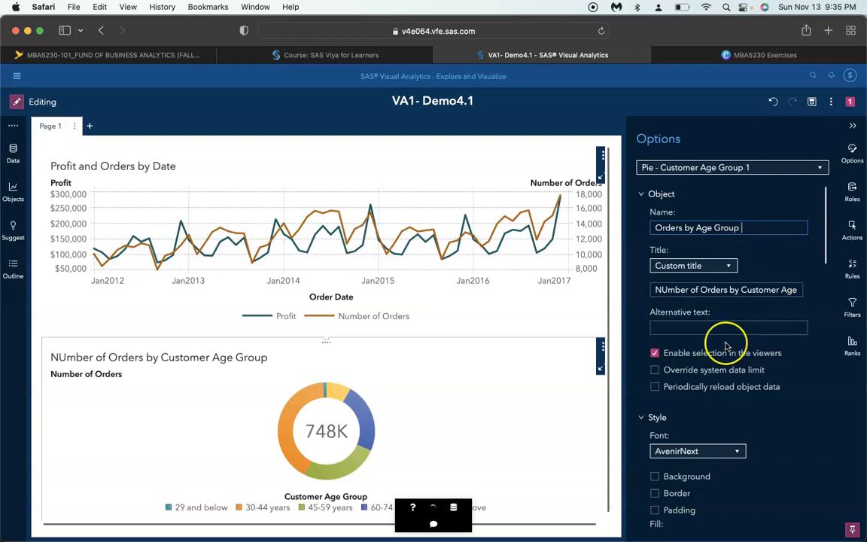
# Clear the custom title text in the pie chart's object options
pyautogui.tripleClick(667, 286)
pyautogui.press('BackSpace')
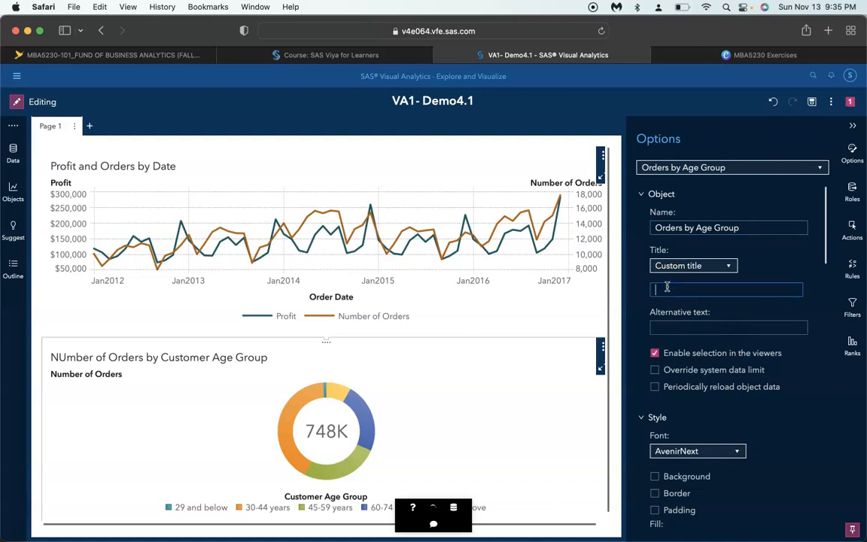
pyautogui.write('u')
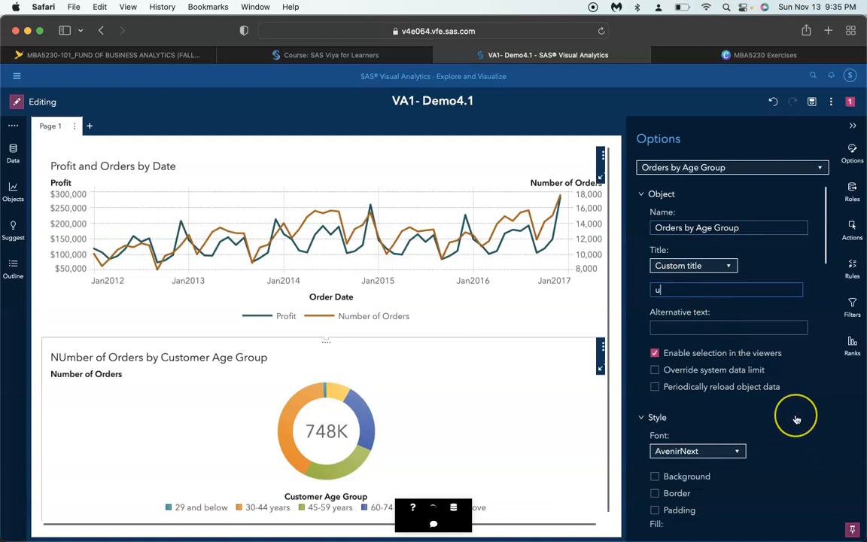
# Turn off the donut hole label in the pie chart's Pie options
pyautogui.scroll(-1, 797, 419)
pyautogui.scroll(-5, 769, 464)
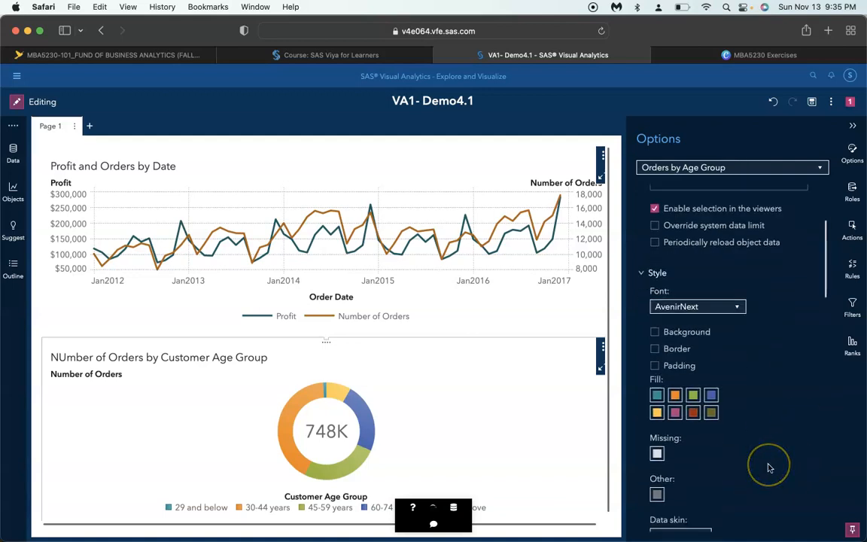
pyautogui.scroll(-8, 769, 467)
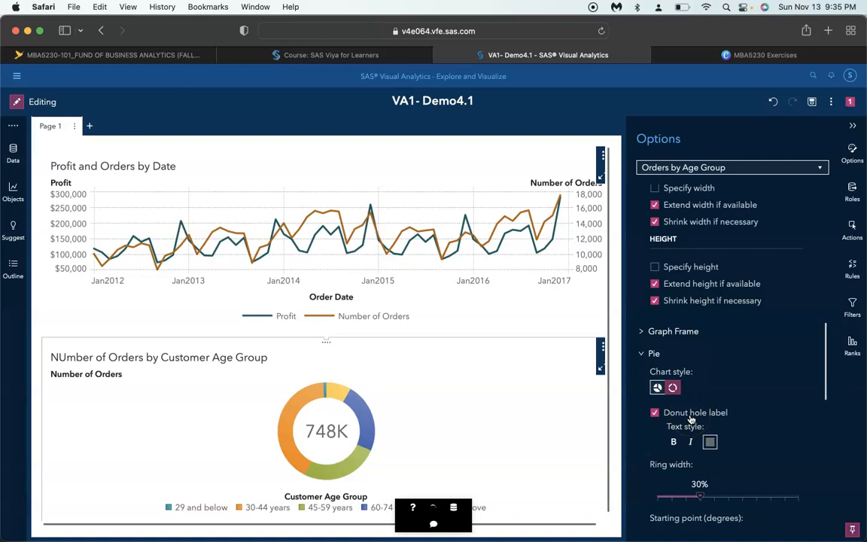
pyautogui.scroll(-1, 759, 441)
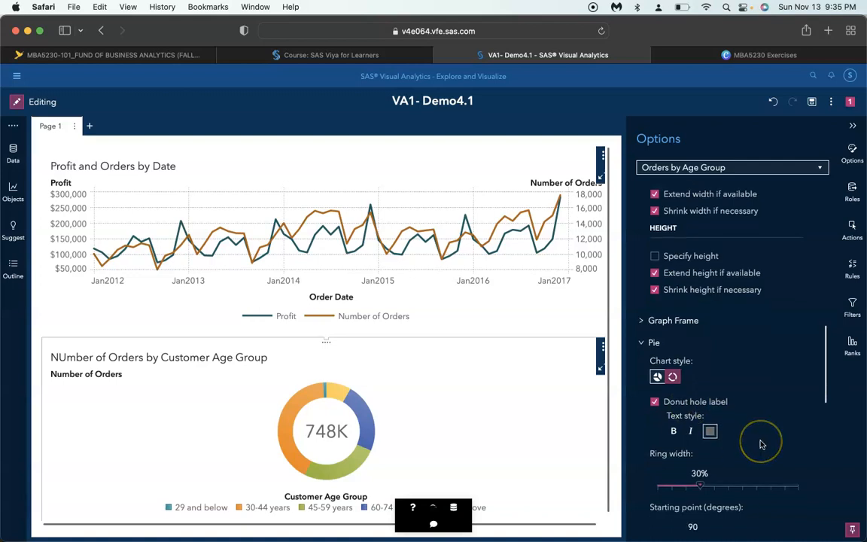
pyautogui.scroll(-3, 749, 440)
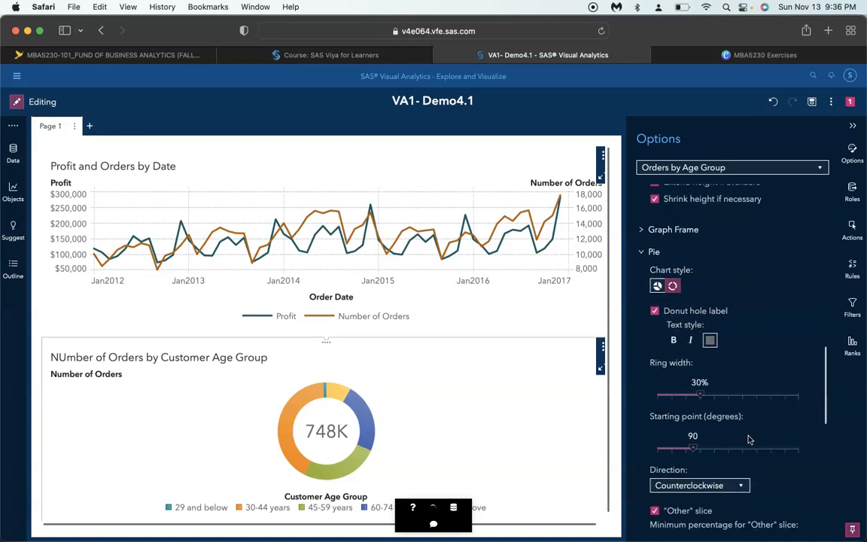
pyautogui.scroll(-3, 748, 440)
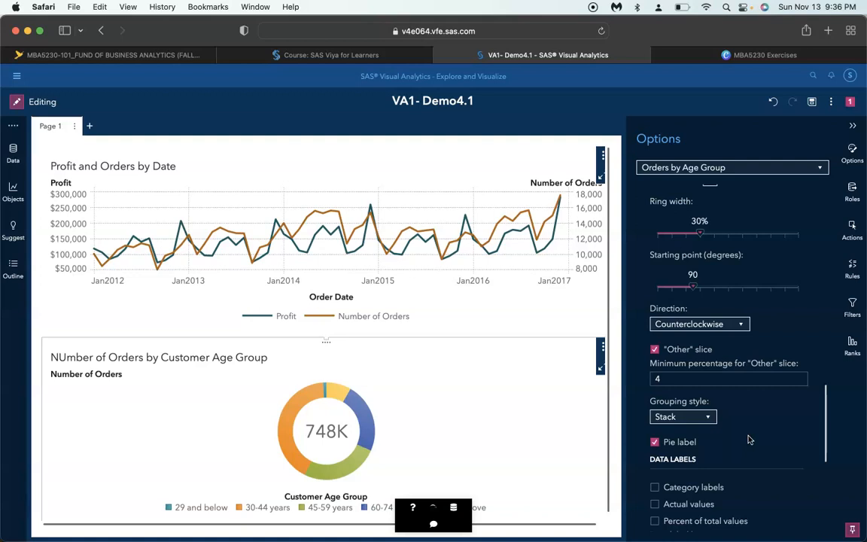
pyautogui.scroll(3, 749, 439)
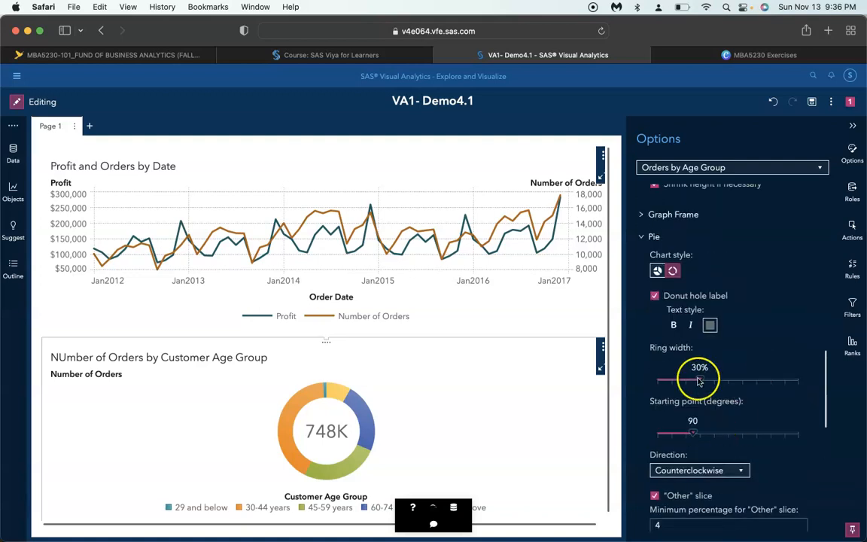
pyautogui.click(654, 296)
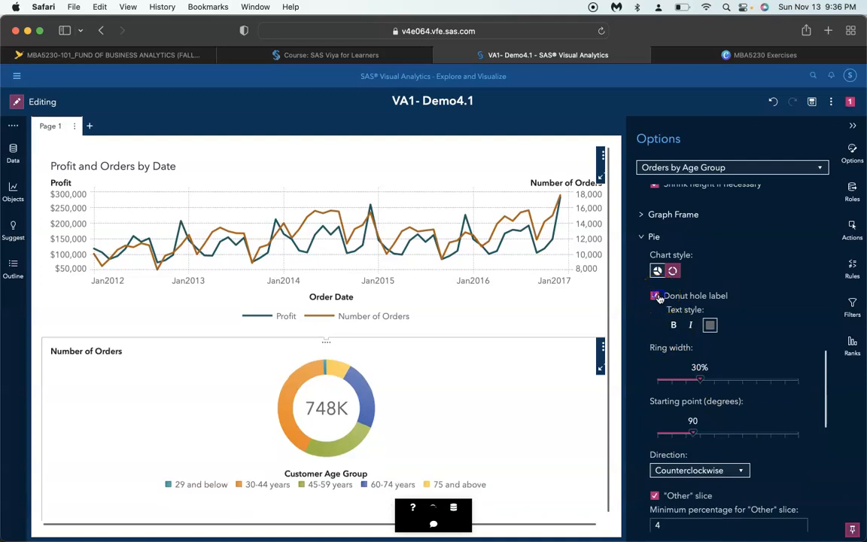
pyautogui.scroll(-1, 780, 428)
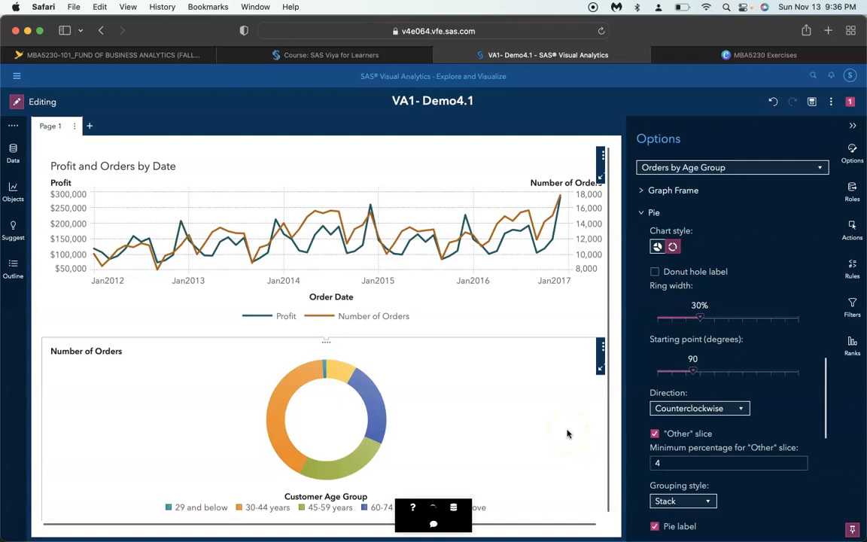
# Add a second page to the report and place a bar chart object on it
pyautogui.click(89, 128)
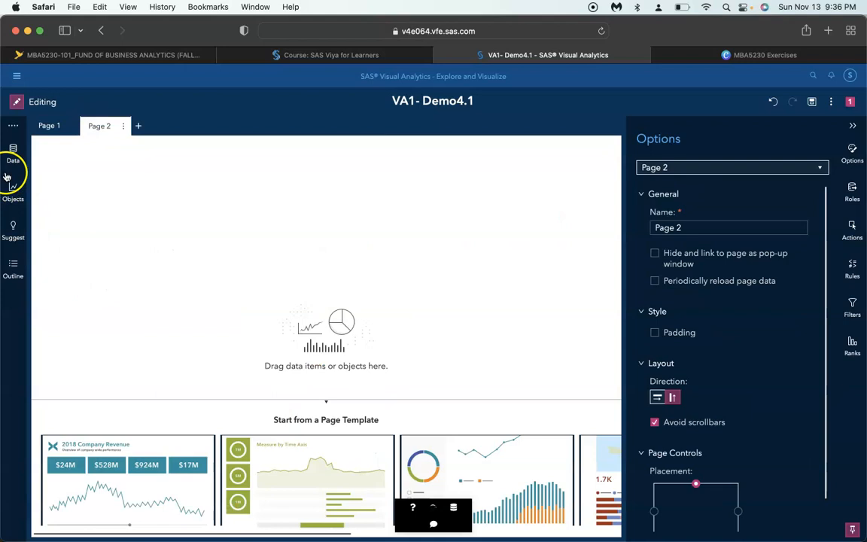
pyautogui.click(9, 152)
pyautogui.click(12, 192)
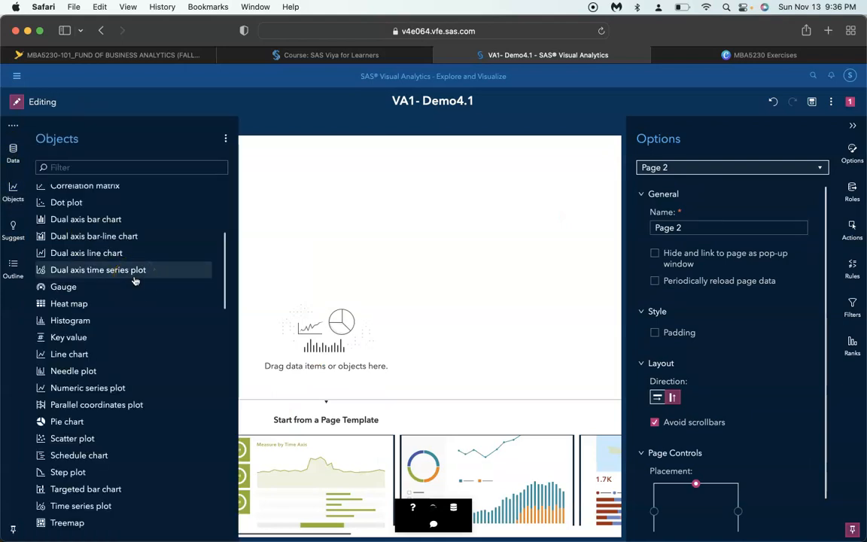
pyautogui.scroll(5, 97, 226)
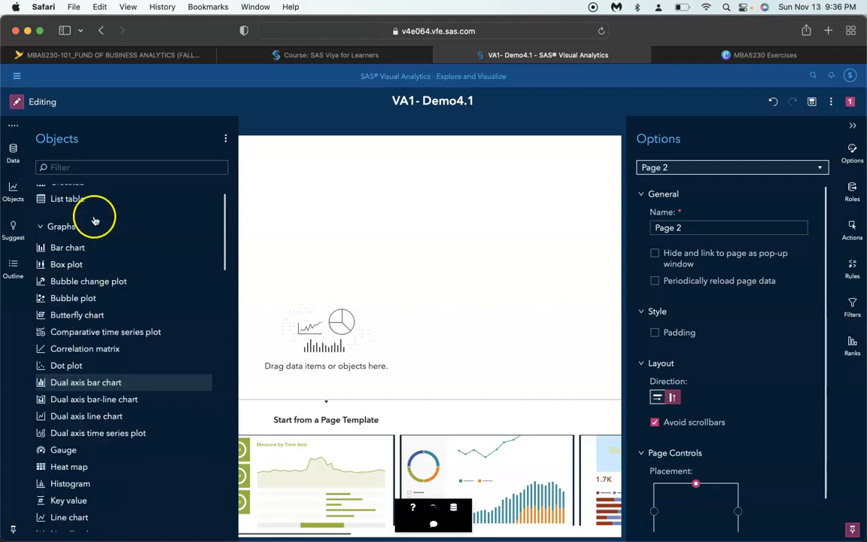
pyautogui.moveTo(74, 281); pyautogui.dragTo(346, 283)
pyautogui.click(282, 227)
# Start assigning data to the Page 2 bar chart and set Order Month as its category
pyautogui.click(343, 343)
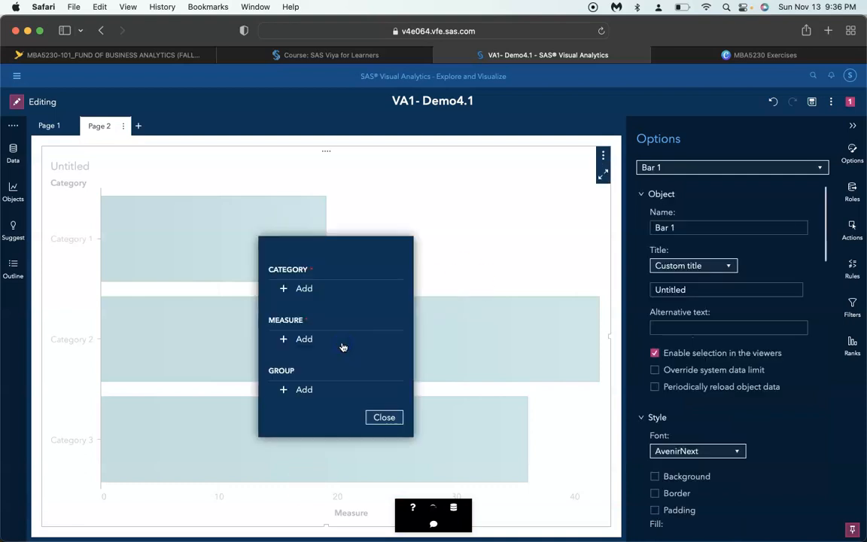
pyautogui.click(306, 291)
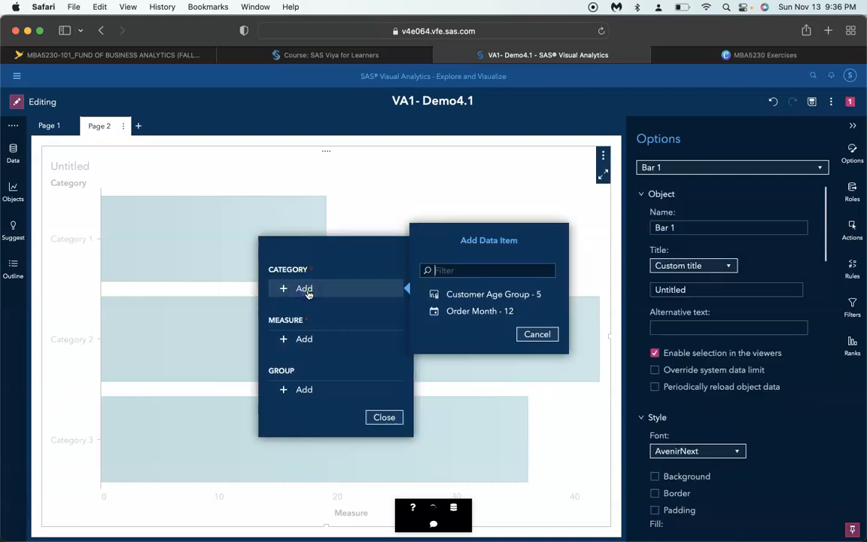
pyautogui.click(464, 310)
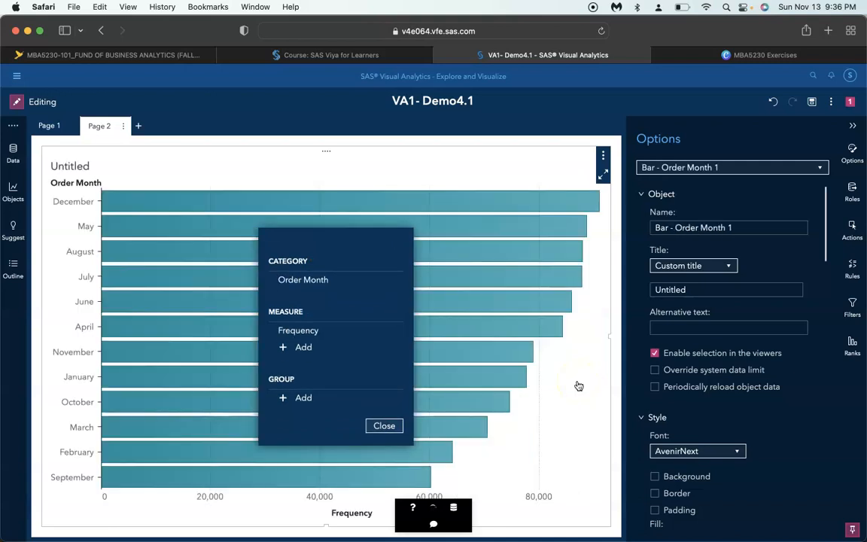
# Remove Frequency from the bar chart's measures and add Profit instead
pyautogui.rightClick(326, 332)
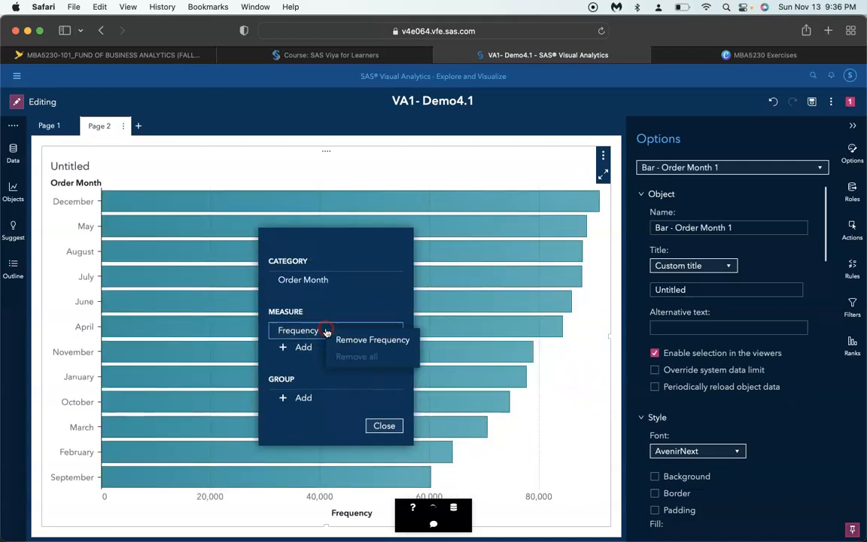
pyautogui.click(342, 340)
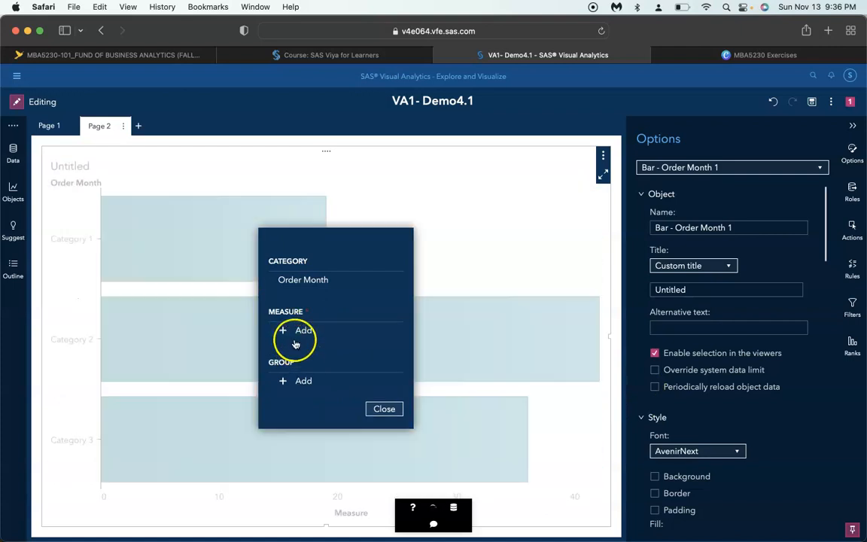
pyautogui.click(294, 337)
pyautogui.click(424, 370)
pyautogui.click(494, 393)
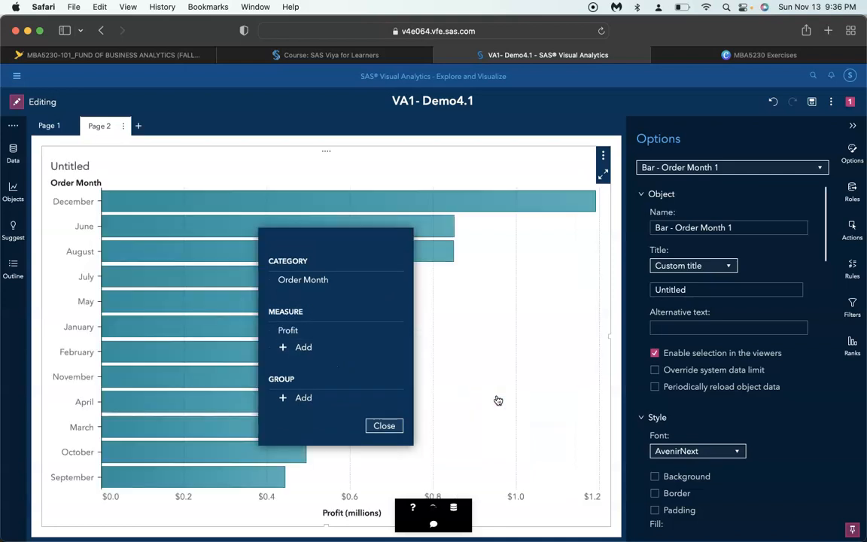
# Add Number of Orders as a second measure of the bar chart and finish the data assignment
pyautogui.click(288, 347)
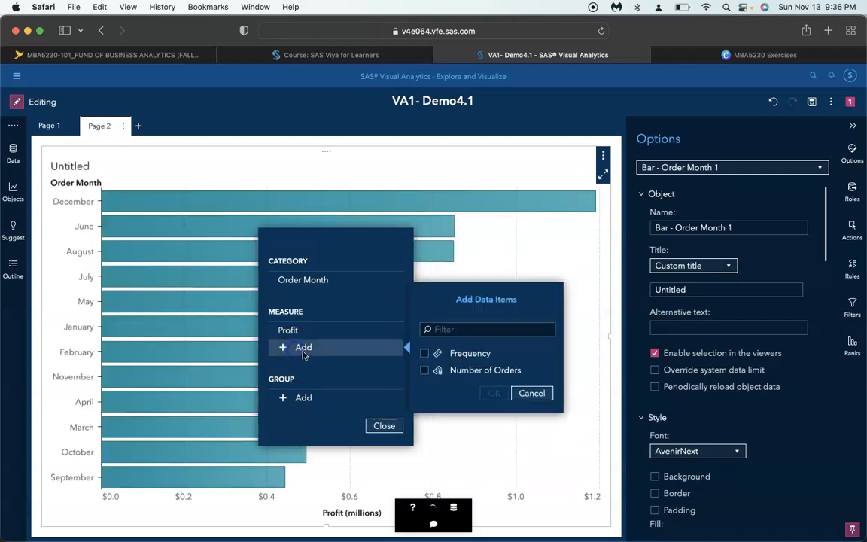
pyautogui.click(425, 370)
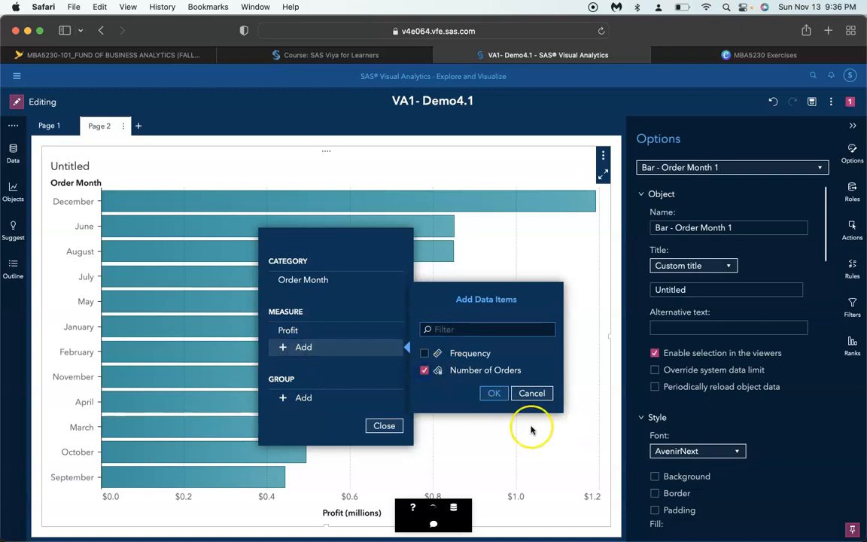
pyautogui.click(495, 394)
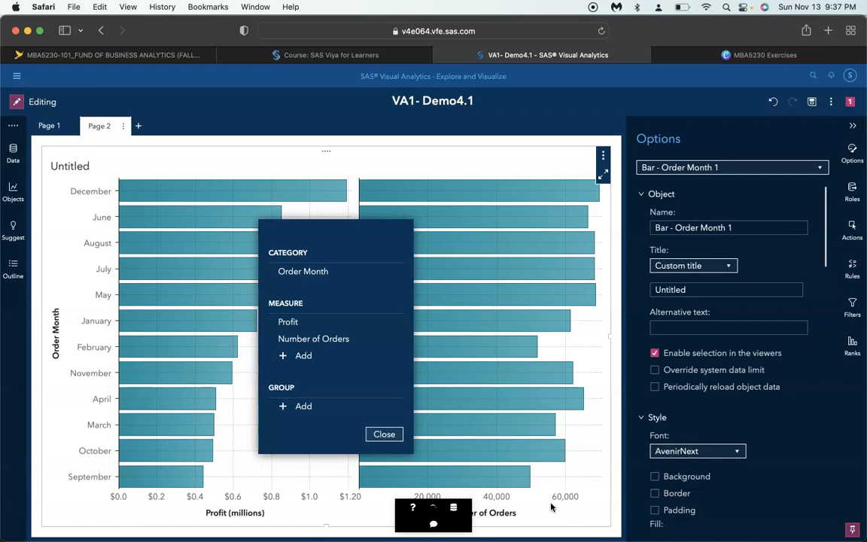
pyautogui.click(388, 438)
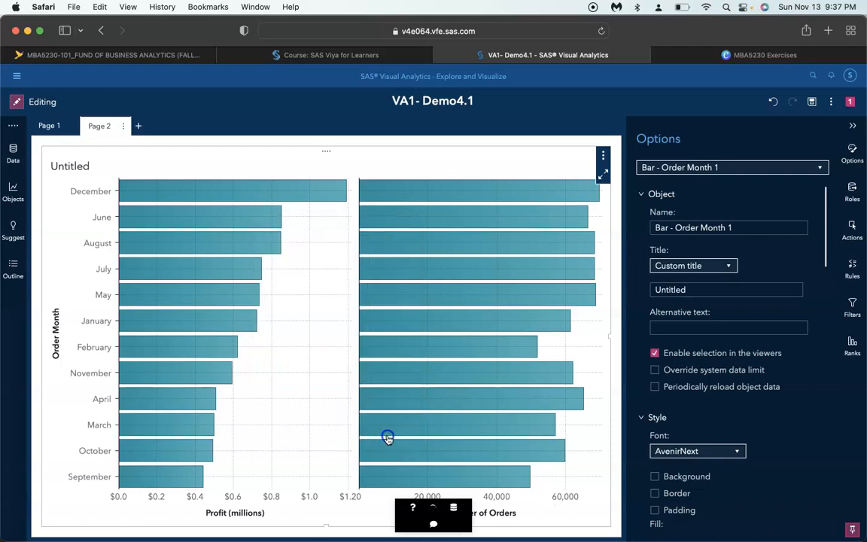
pyautogui.moveTo(236, 331)
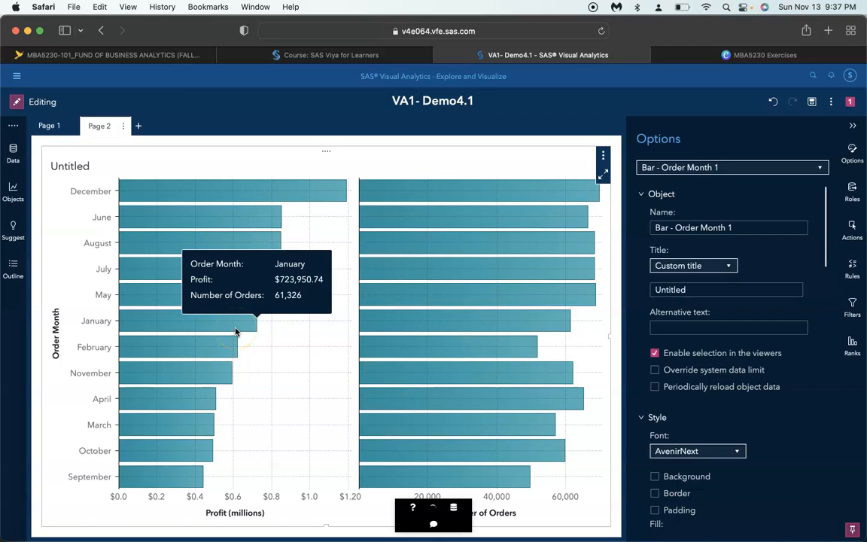
# Convert the Page 2 bar chart of Order Month into a dual axis bar chart
pyautogui.click(293, 285)
pyautogui.rightClick(293, 286)
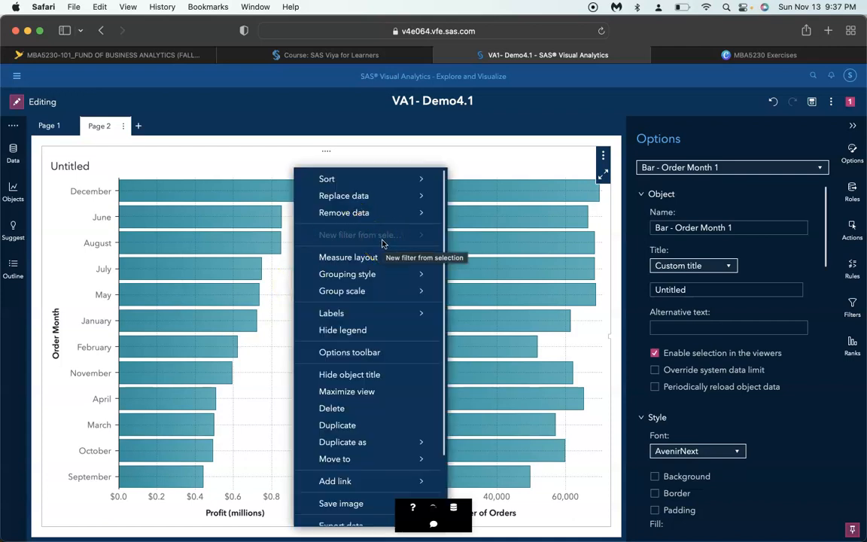
pyautogui.moveTo(386, 315)
pyautogui.scroll(-5, 384, 316)
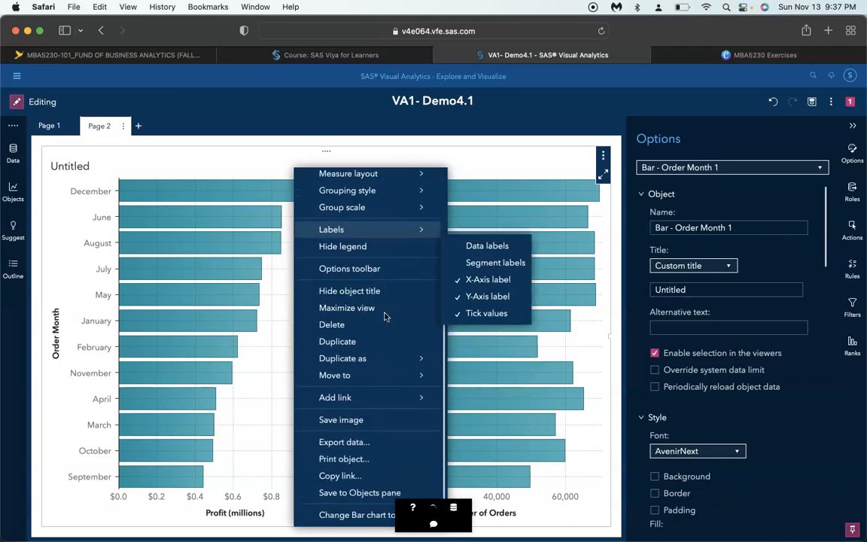
pyautogui.click(363, 515)
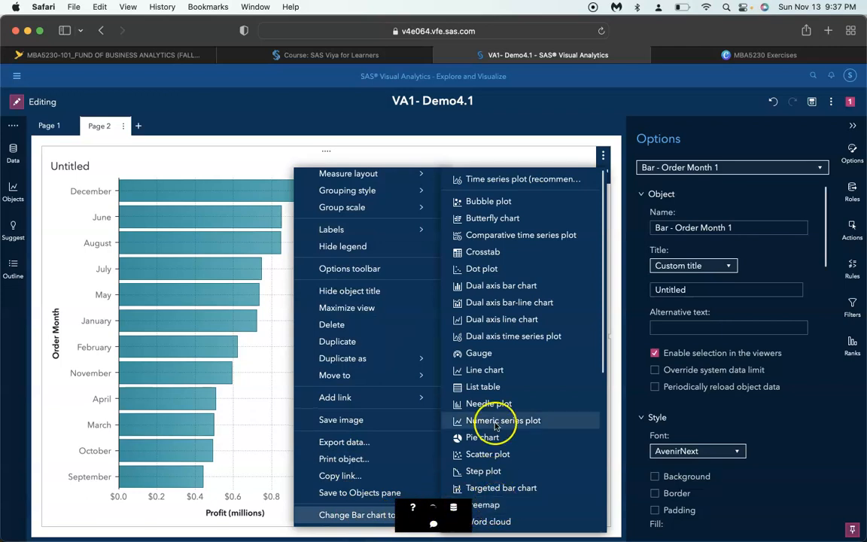
pyautogui.click(516, 287)
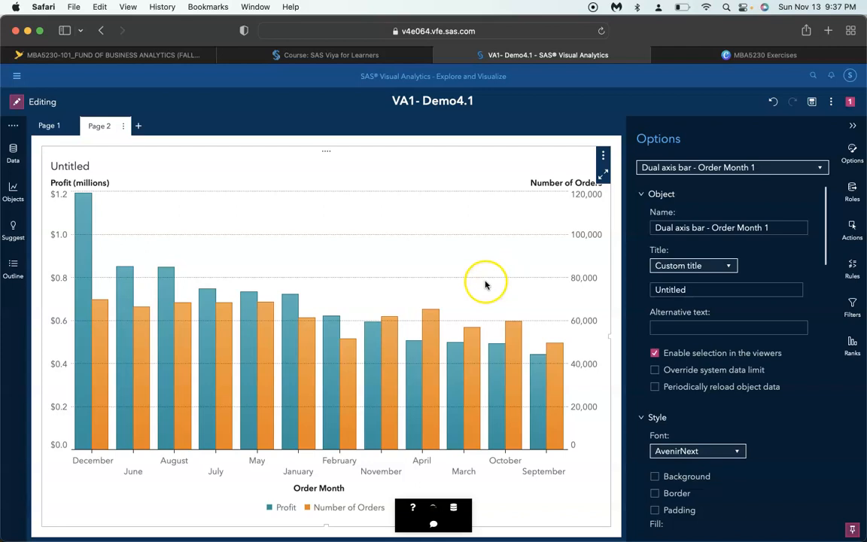
# Sort the dual axis bar chart by Order Month in ascending order
pyautogui.rightClick(337, 493)
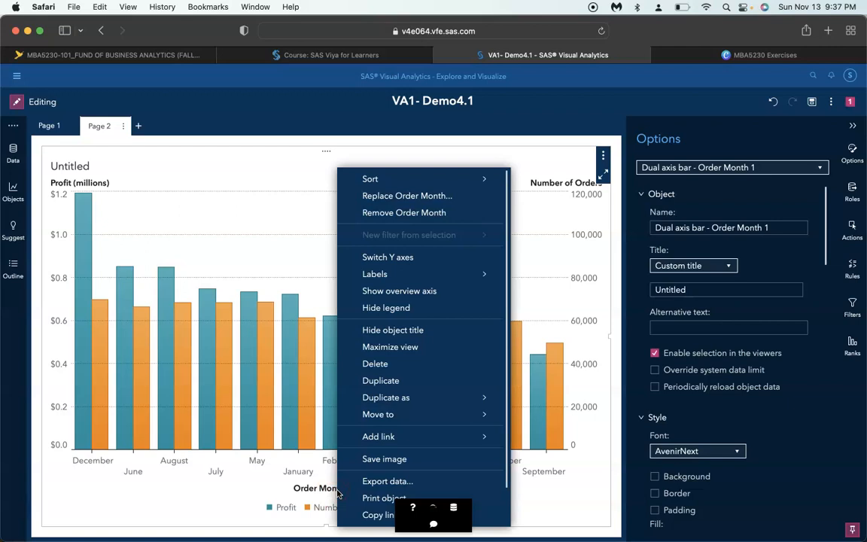
pyautogui.moveTo(491, 182)
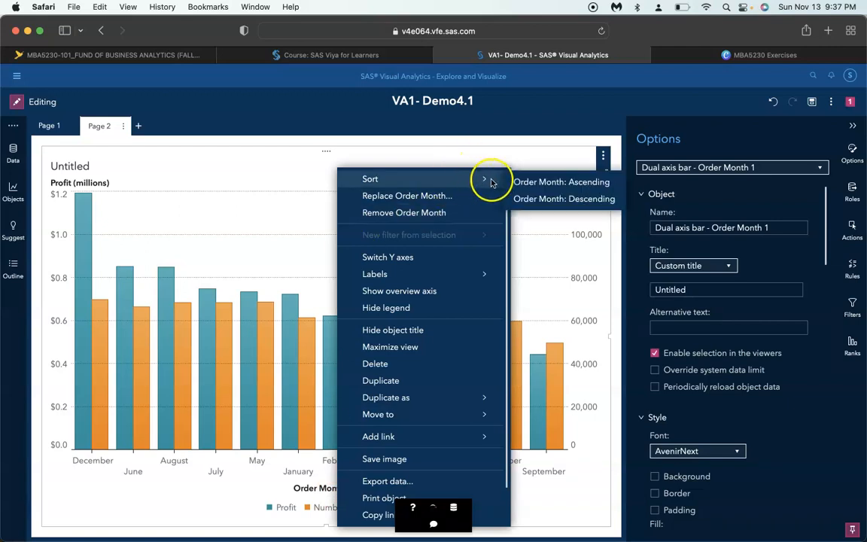
pyautogui.click(531, 182)
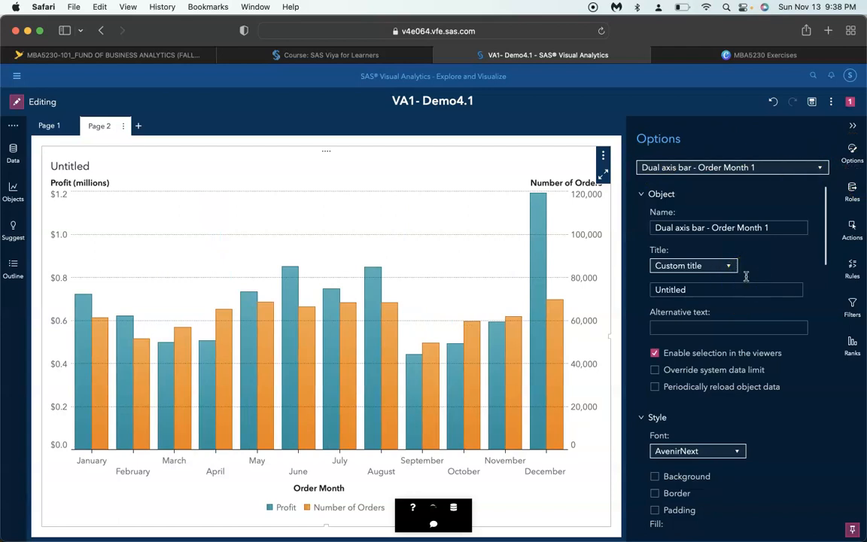
# Name the dual axis bar chart object "Profit and Orders"
pyautogui.click(720, 229)
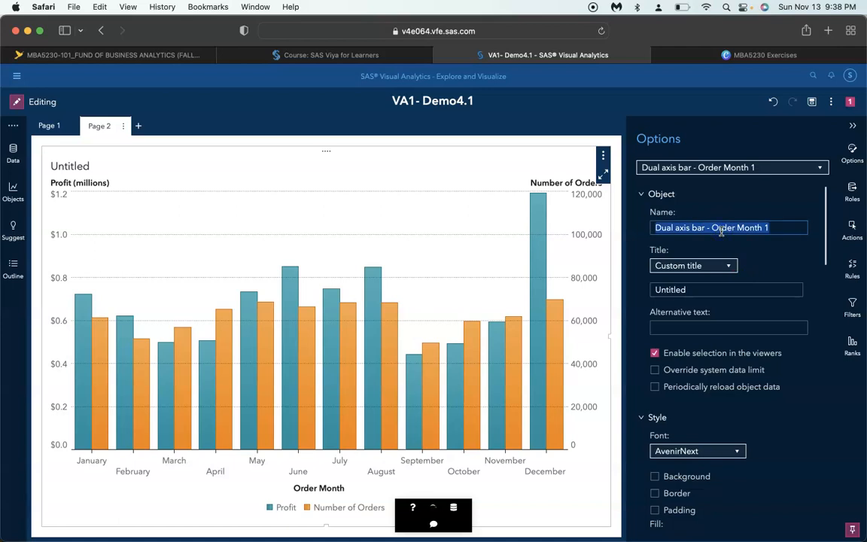
pyautogui.write('Profit and ORders')
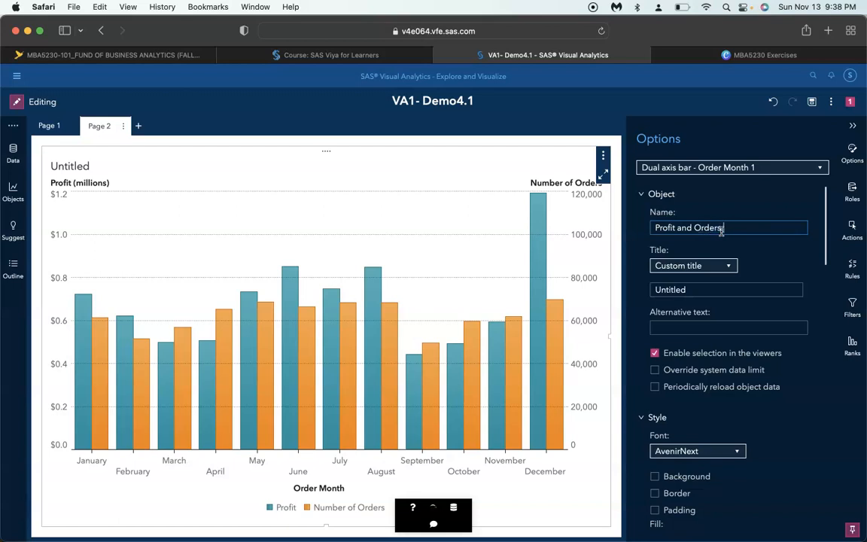
# Set the dual axis bar chart's custom title to "Profit and Number of Orders by Month"
pyautogui.doubleClick(690, 291)
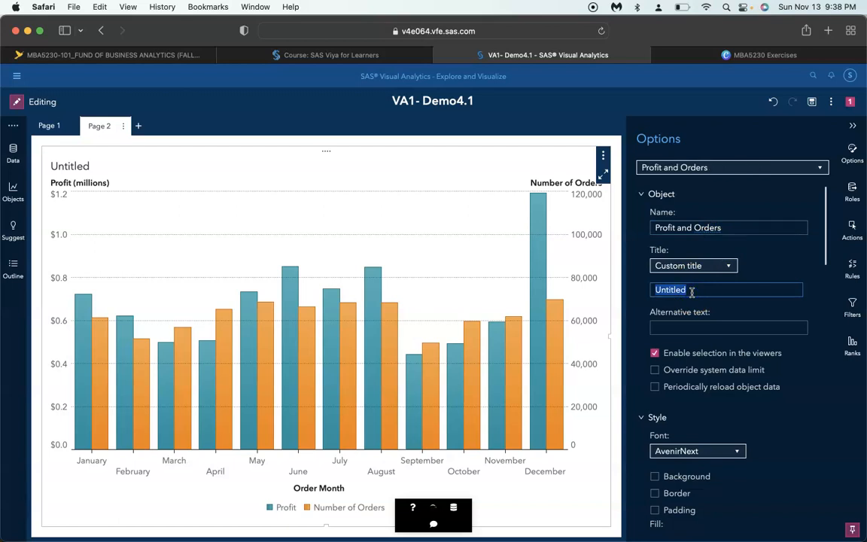
pyautogui.write('Profit and Number')
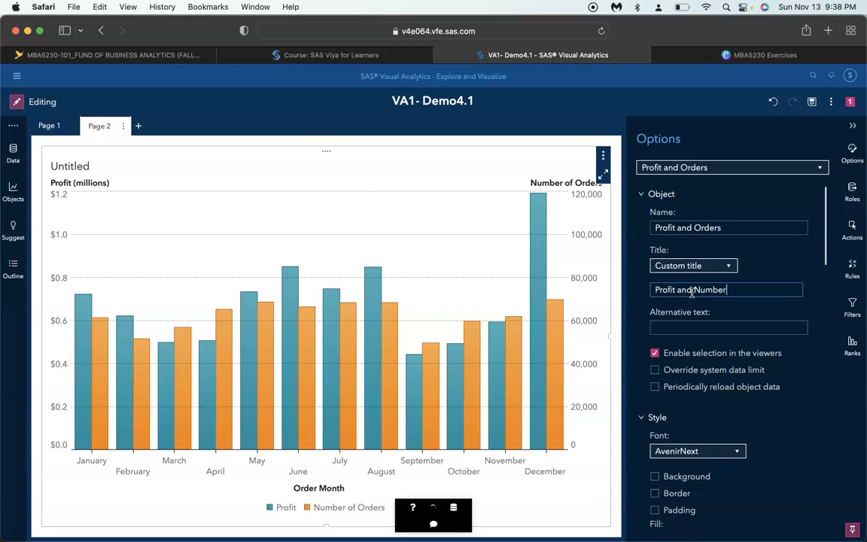
pyautogui.write(' of Odder by')
pyautogui.press('BackSpace')
pyautogui.press('BackSpace')
pyautogui.press('BackSpace')
pyautogui.write('by Month')
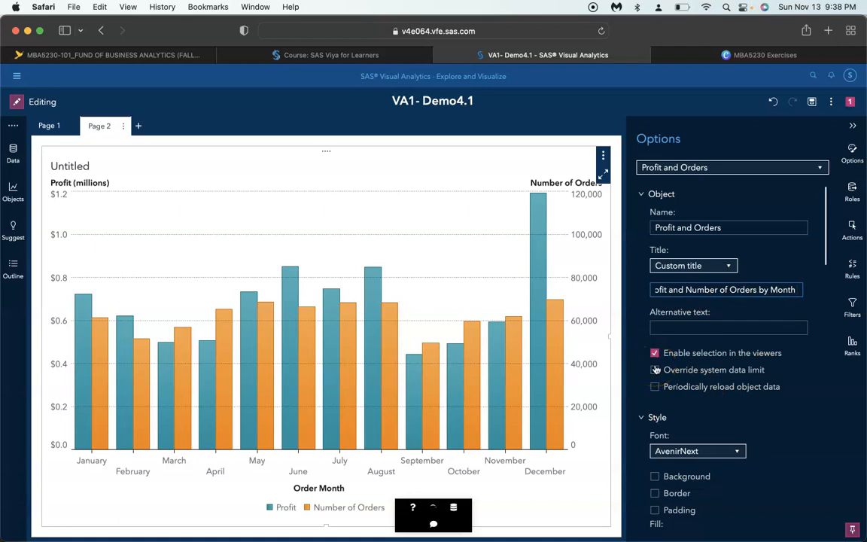
# Turn off the X axis label of the dual axis bar chart and collapse its options
pyautogui.scroll(-8, 655, 370)
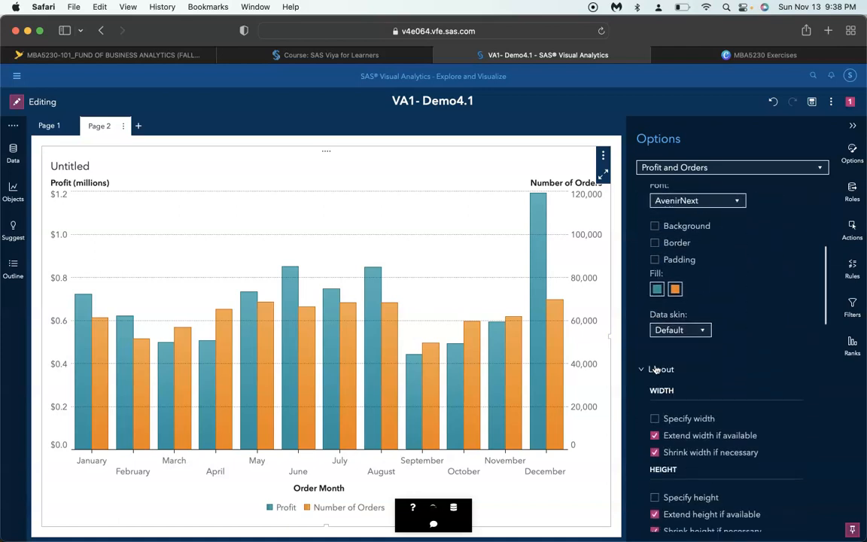
pyautogui.scroll(-10, 655, 368)
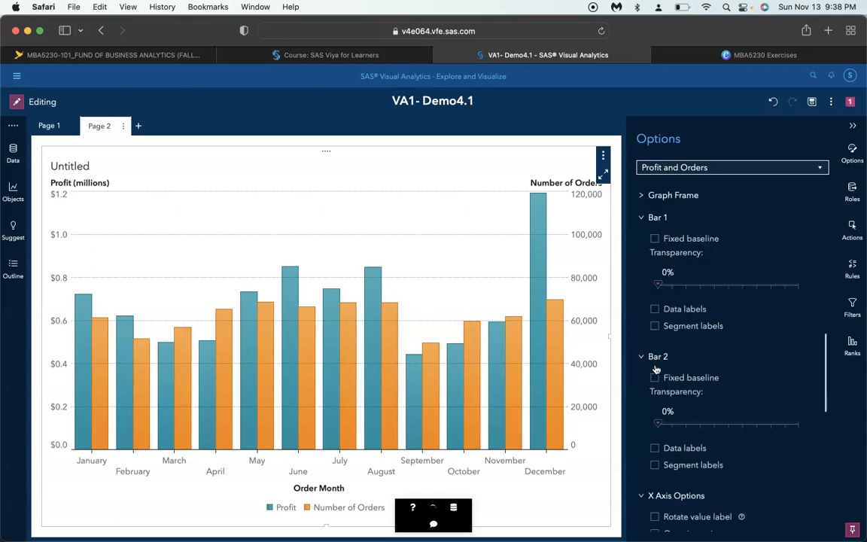
pyautogui.scroll(-3, 656, 369)
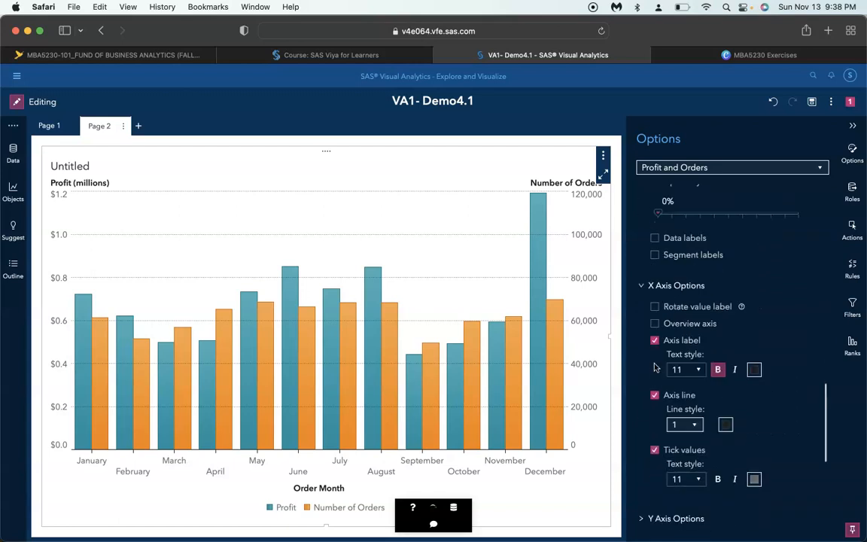
pyautogui.click(654, 340)
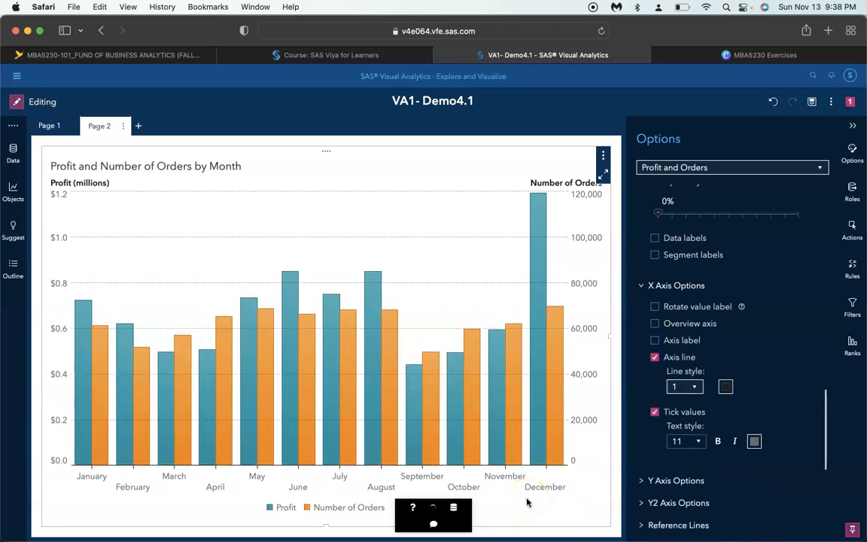
pyautogui.click(853, 125)
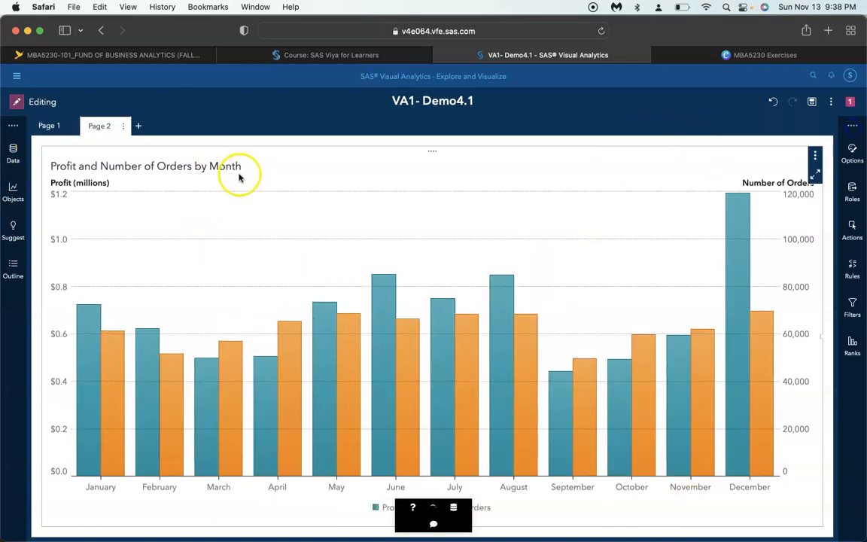
# Review the finished charts on Page 1 and Page 2 of the report
pyautogui.click(56, 126)
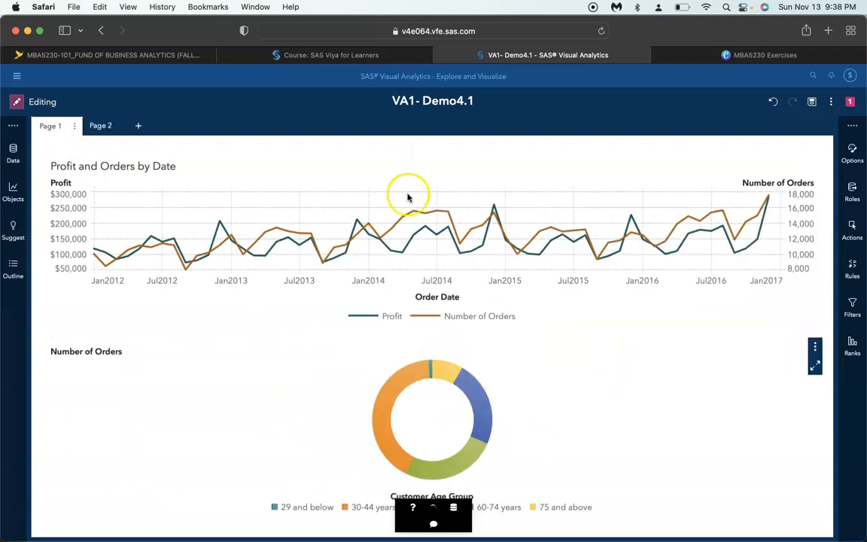
pyautogui.click(100, 125)
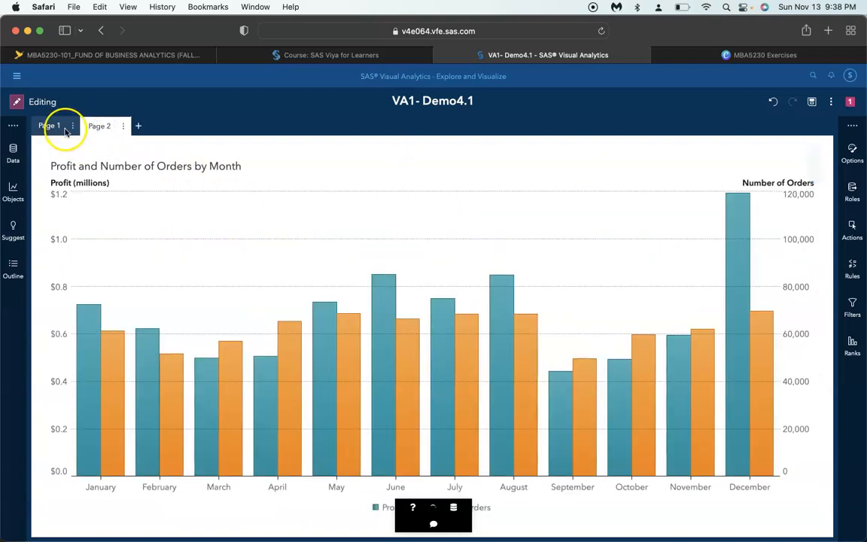
pyautogui.click(65, 130)
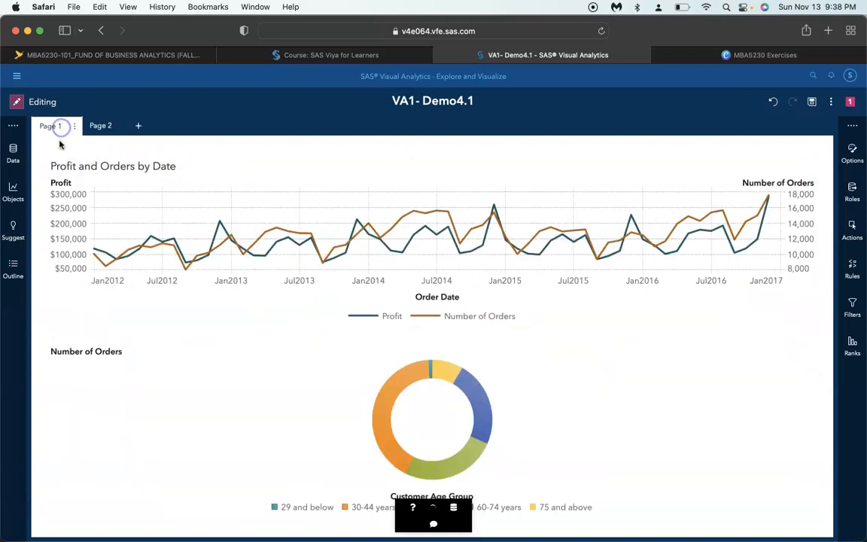
pyautogui.click(106, 127)
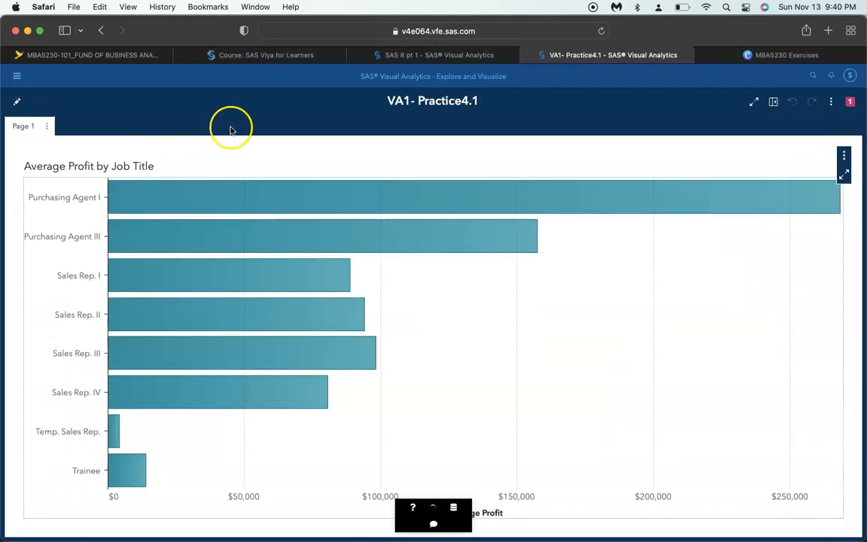
# Start editing the VA1- Practice4.1 report and place a geo coordinate map to the left of the Average Profit by Job Title chart
pyautogui.click(18, 103)
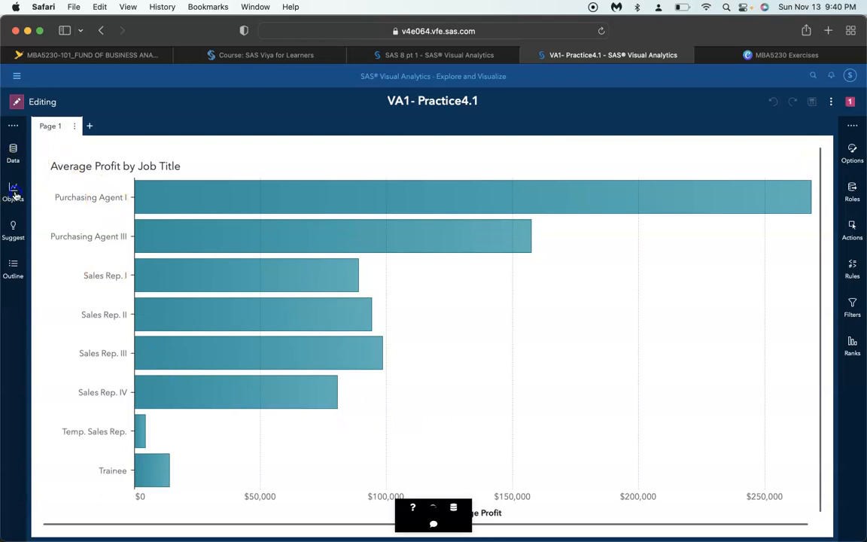
pyautogui.click(39, 197)
pyautogui.scroll(-10, 44, 269)
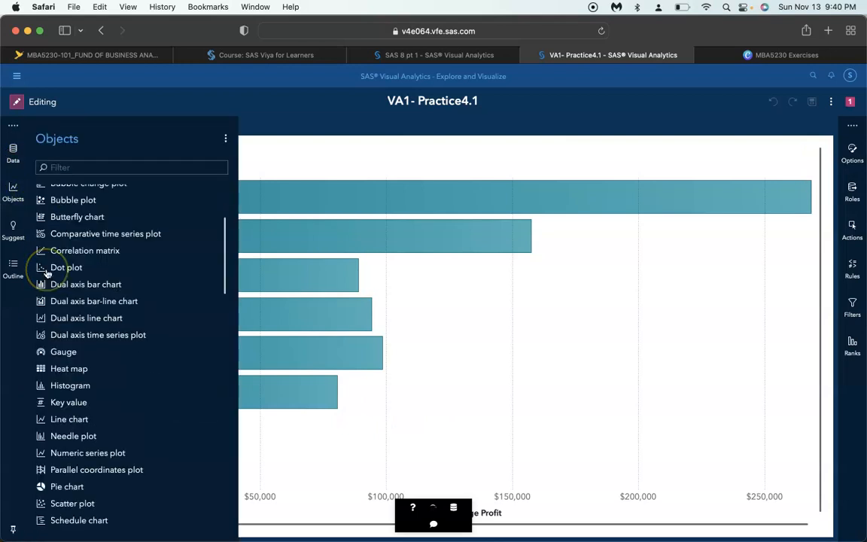
pyautogui.scroll(-3, 47, 274)
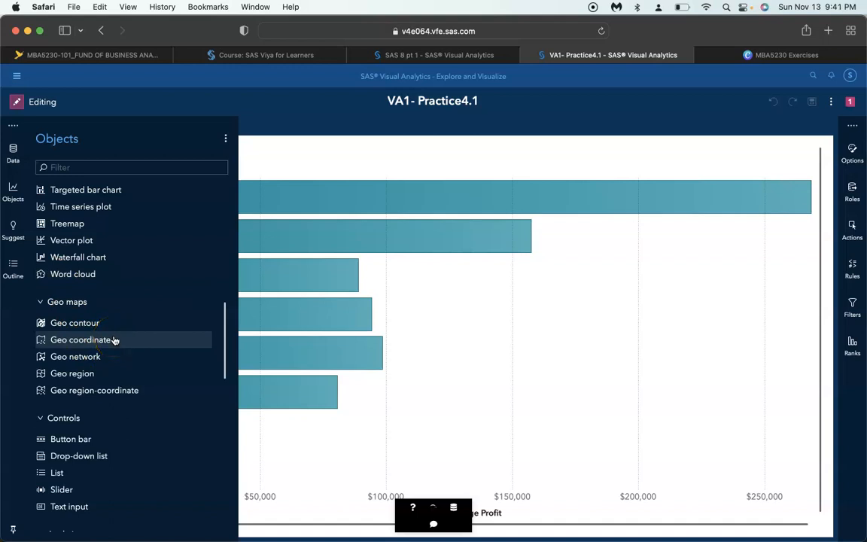
pyautogui.moveTo(113, 339); pyautogui.dragTo(164, 328)
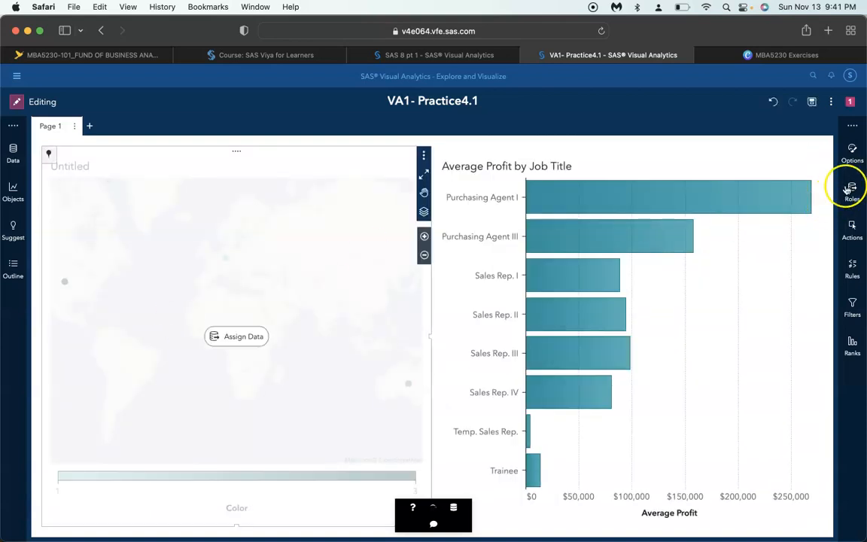
# Name the new geo coordinate map object "Average Profit by Country"
pyautogui.click(852, 154)
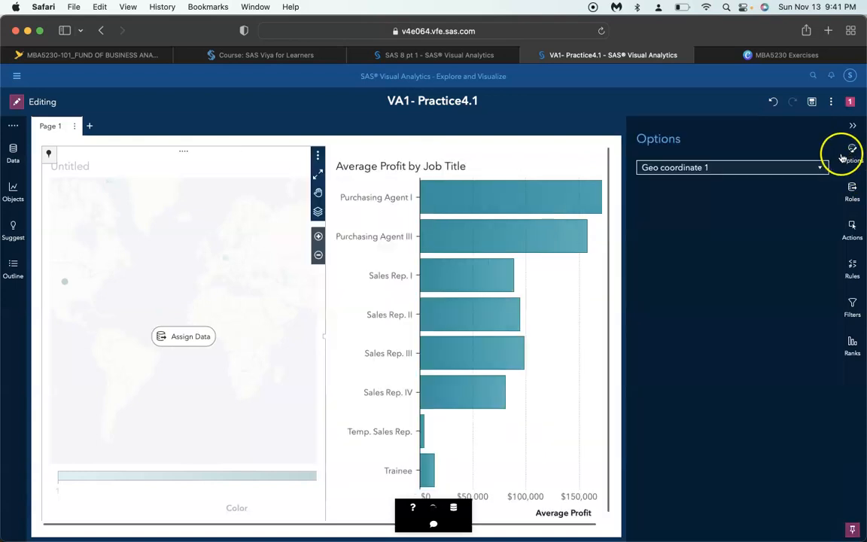
pyautogui.click(241, 314)
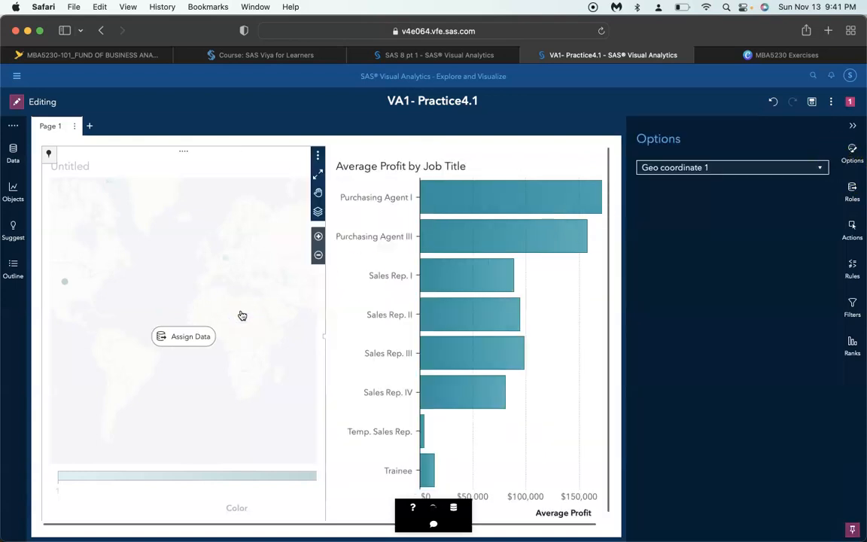
pyautogui.tripleClick(719, 227)
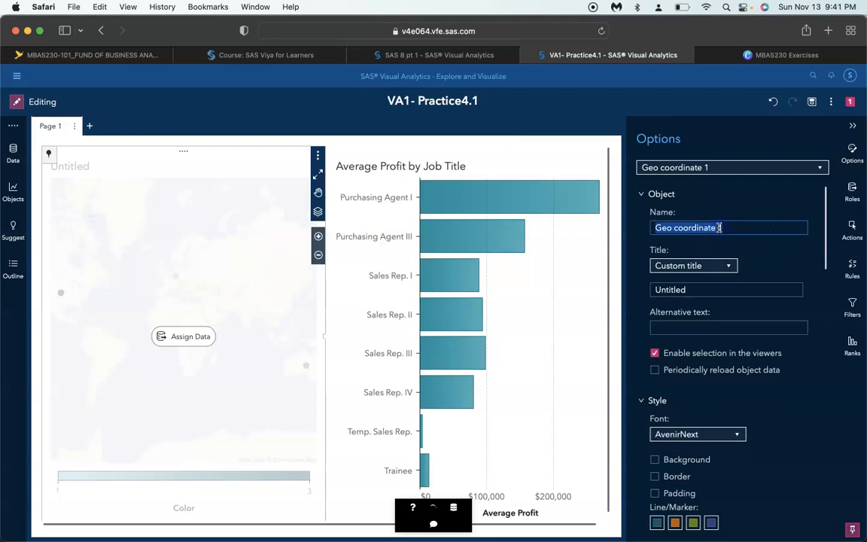
pyautogui.write('Average Profit by Country')
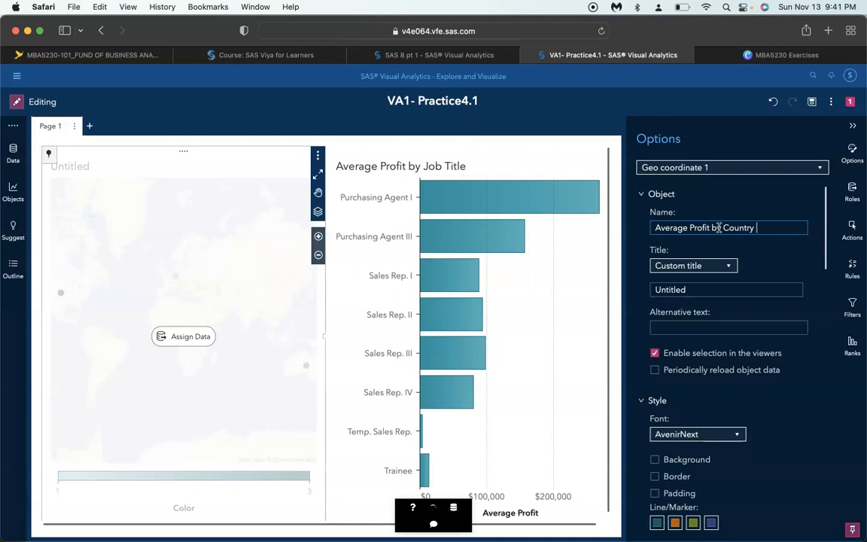
# Set the geo coordinate map's custom title to "Average Profit by Country"
pyautogui.click(720, 289)
pyautogui.write('S')
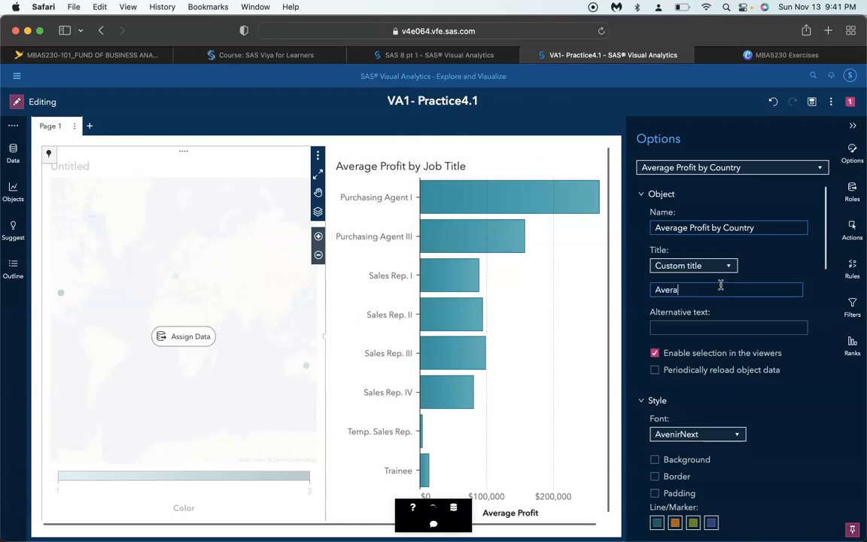
pyautogui.write('veragr')
pyautogui.press('BackSpace')
pyautogui.write('e Profit by Country')
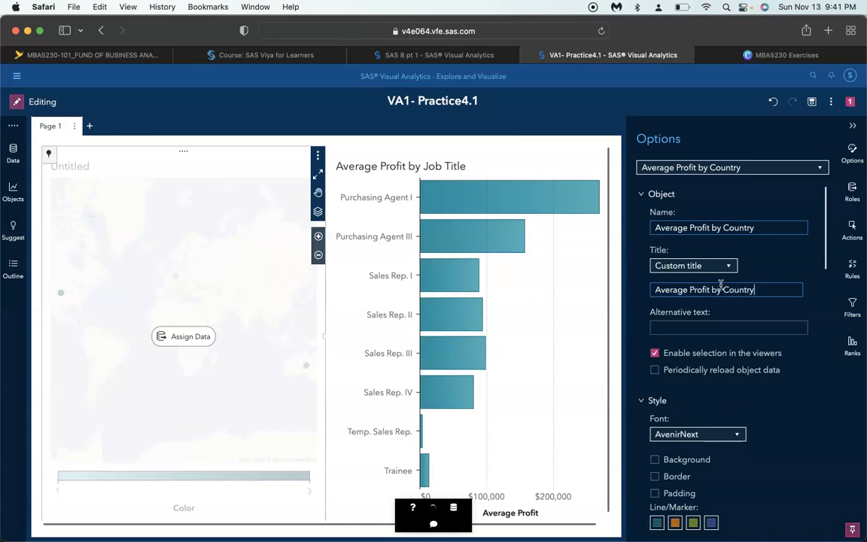
pyautogui.click(729, 374)
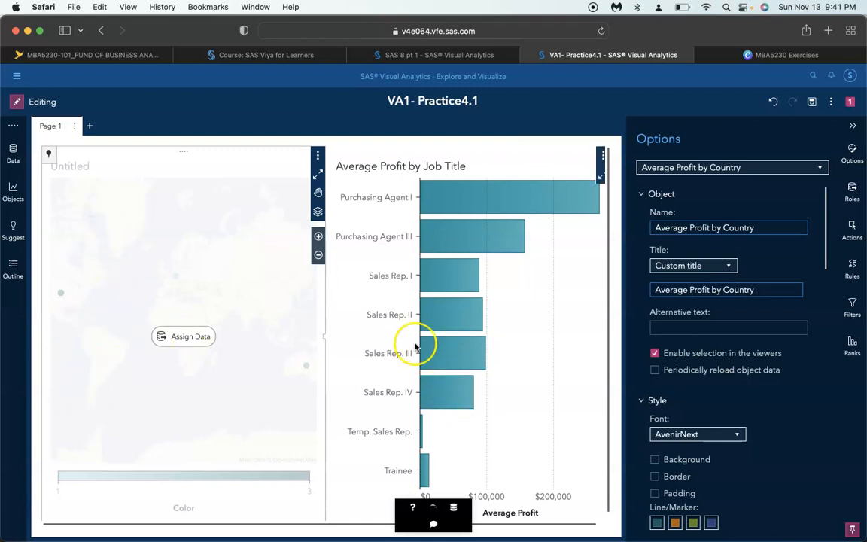
# Turn off the legend of the Average Profit by Country map
pyautogui.scroll(-8, 768, 365)
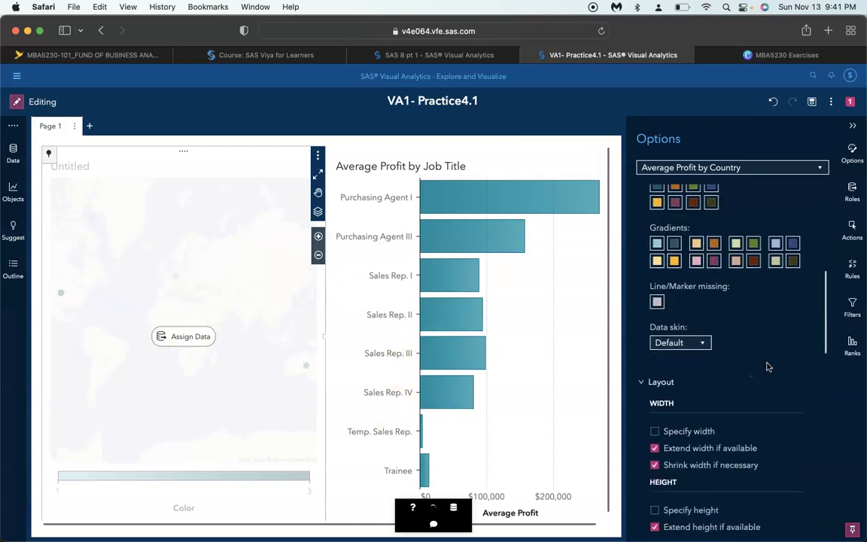
pyautogui.scroll(-7, 767, 367)
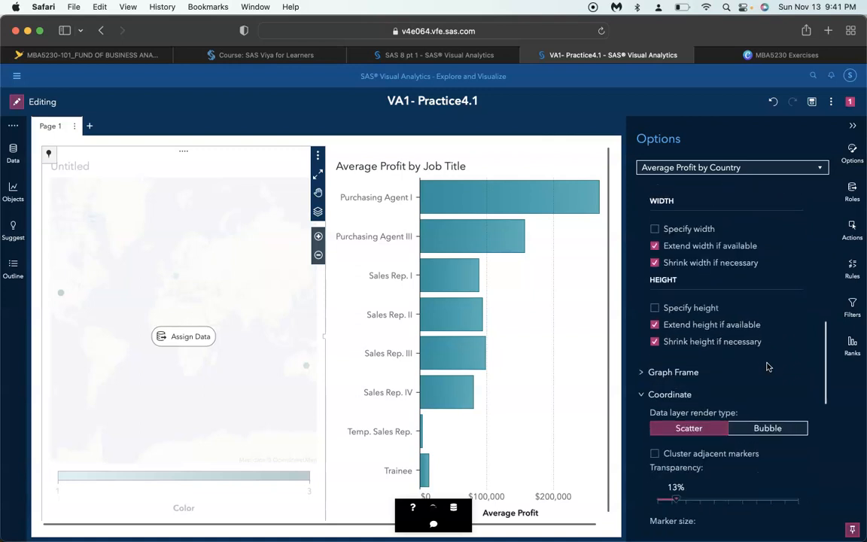
pyautogui.scroll(-5, 767, 366)
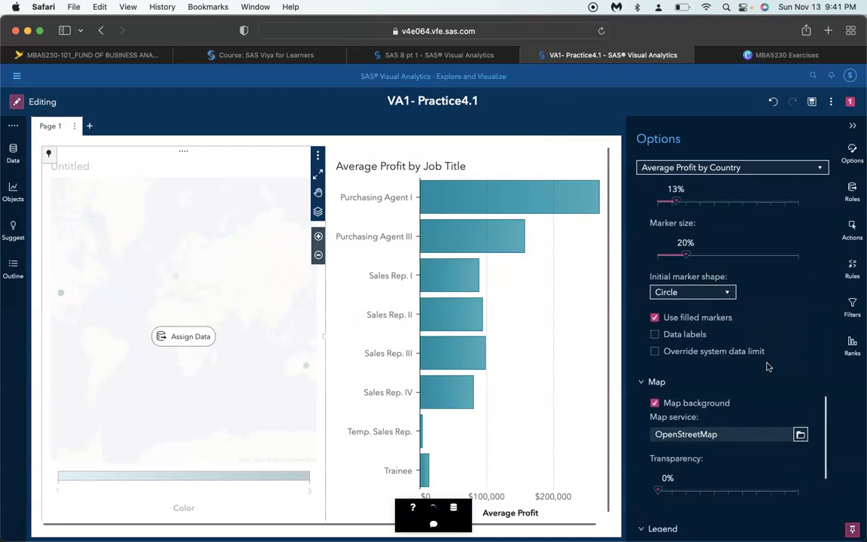
pyautogui.scroll(-5, 767, 366)
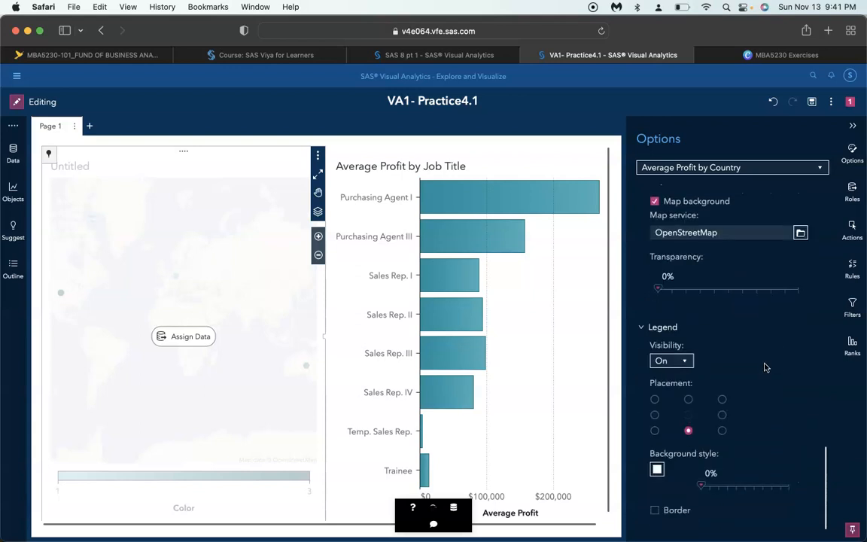
pyautogui.click(673, 362)
pyautogui.click(662, 388)
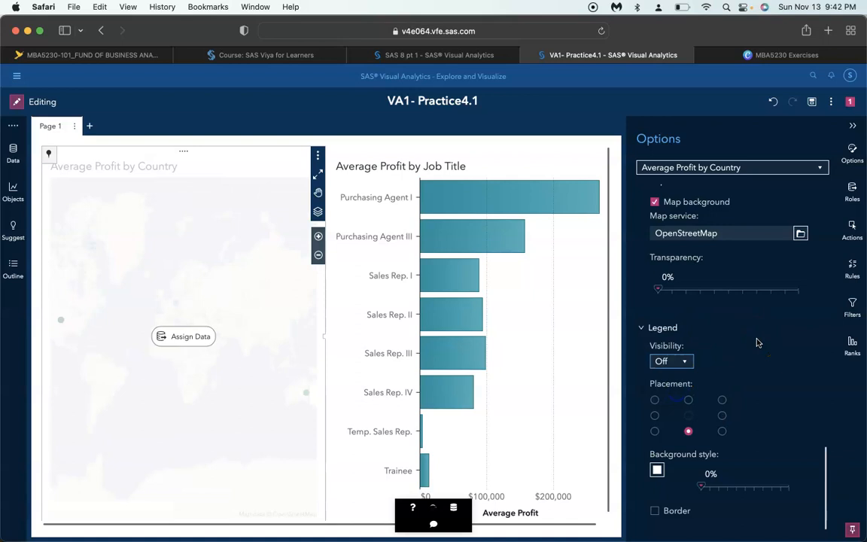
# Assign Employee Country as the map's geography and Average Profit as its color
pyautogui.click(178, 340)
pyautogui.click(162, 289)
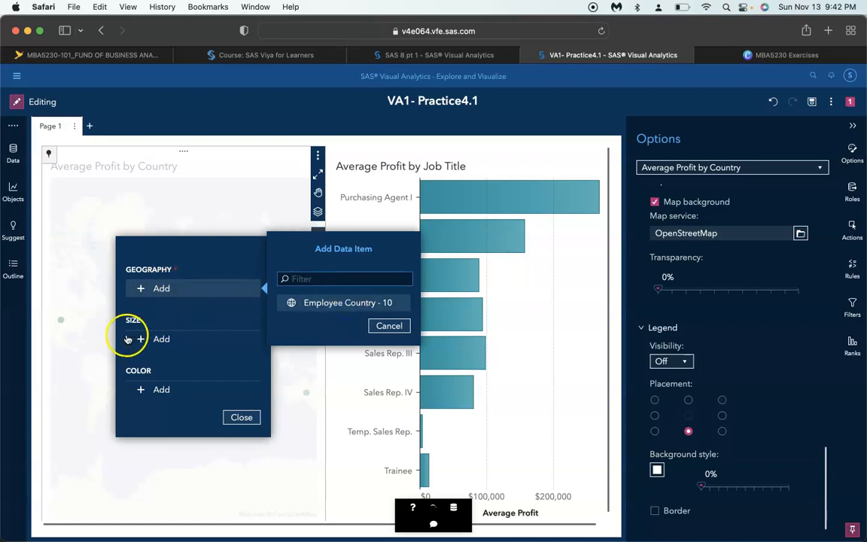
pyautogui.click(157, 340)
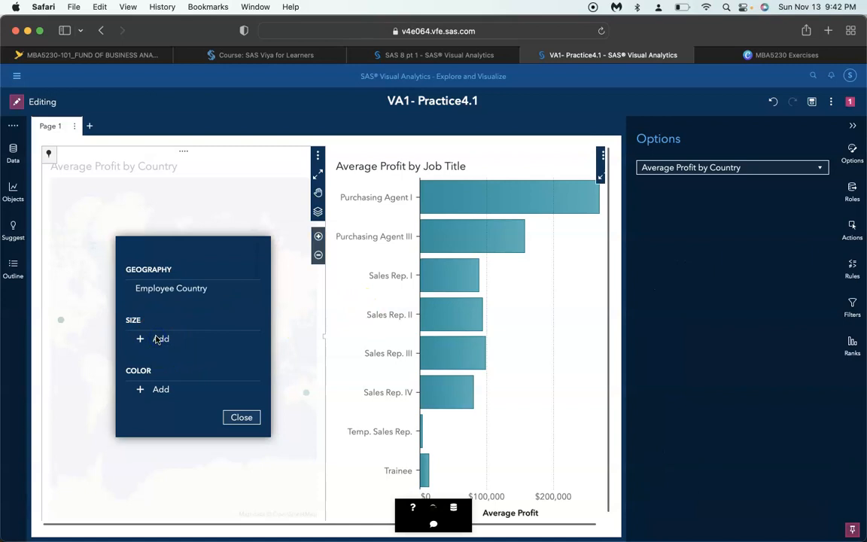
pyautogui.click(386, 394)
pyautogui.click(146, 388)
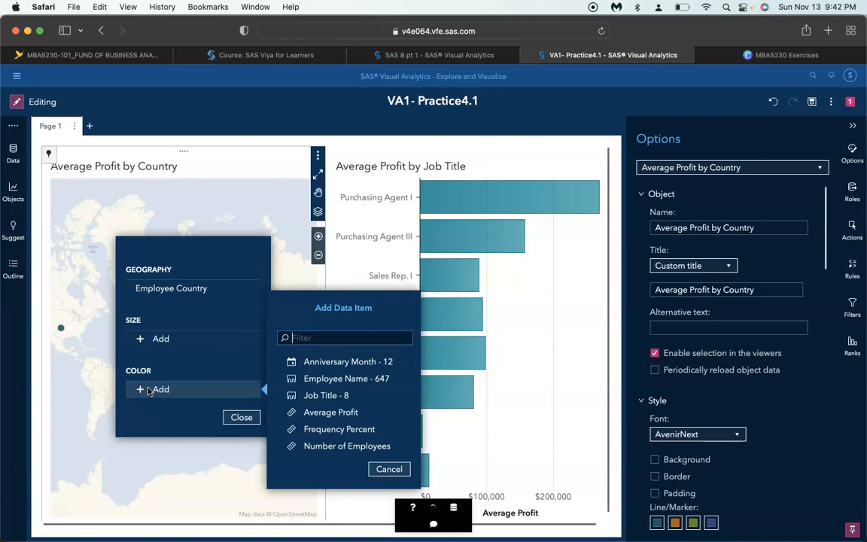
pyautogui.click(338, 412)
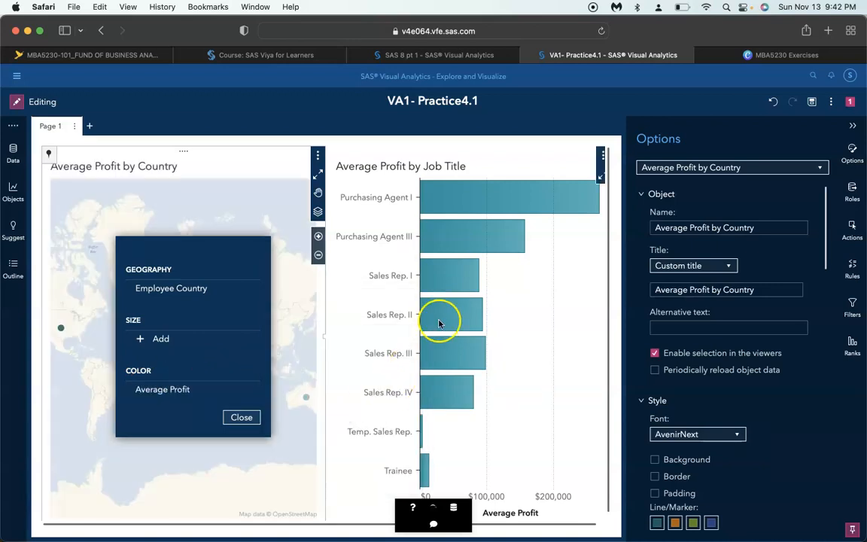
pyautogui.click(241, 418)
# Remove Employee Country from the data tip values of the Average Profit by Country map
pyautogui.click(851, 193)
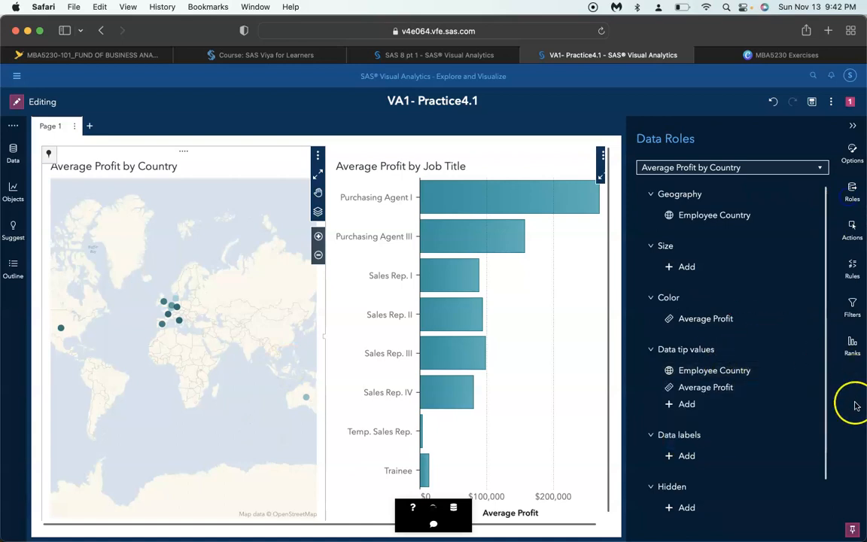
pyautogui.rightClick(742, 370)
pyautogui.click(752, 382)
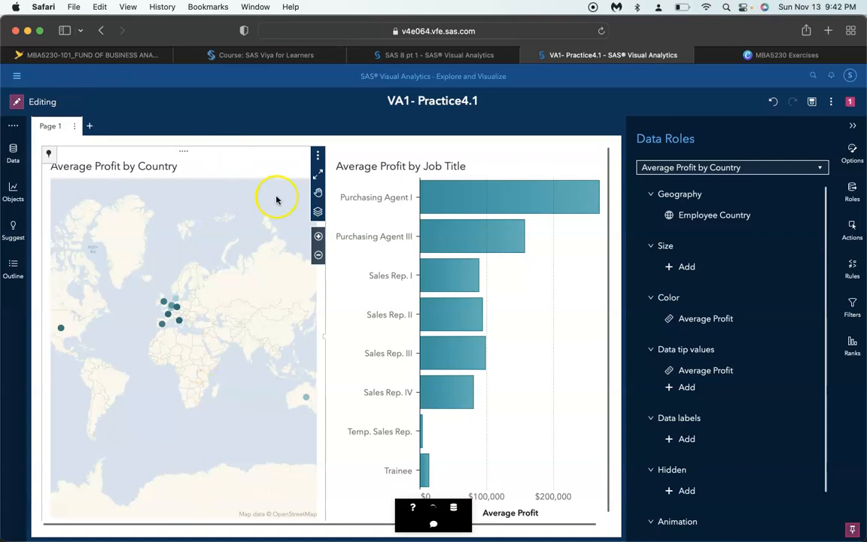
# Examine the maximized Average Profit by Country map and its detail table, sorted by Average Profit in descending order
pyautogui.click(318, 173)
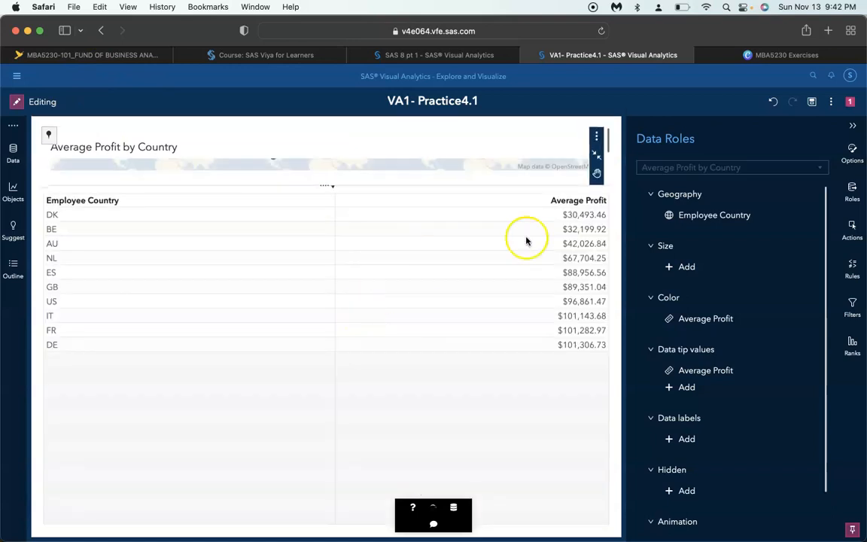
pyautogui.click(574, 202)
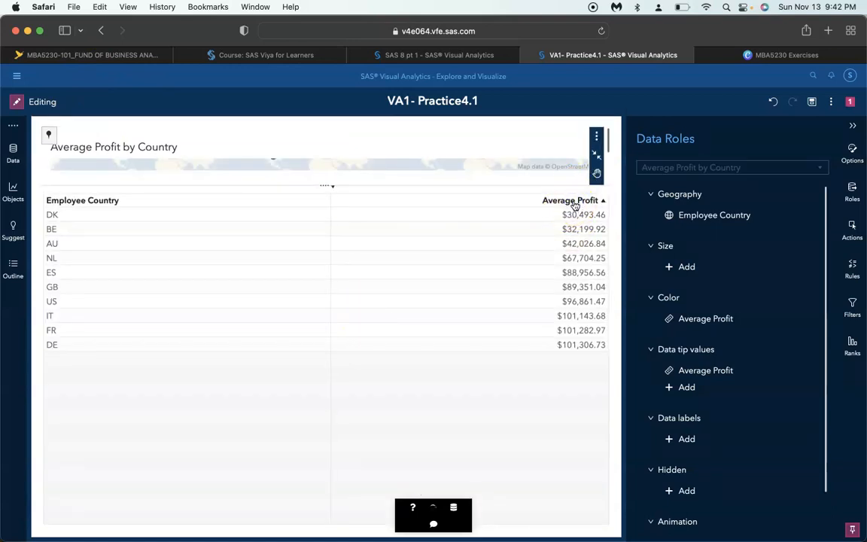
pyautogui.click(574, 200)
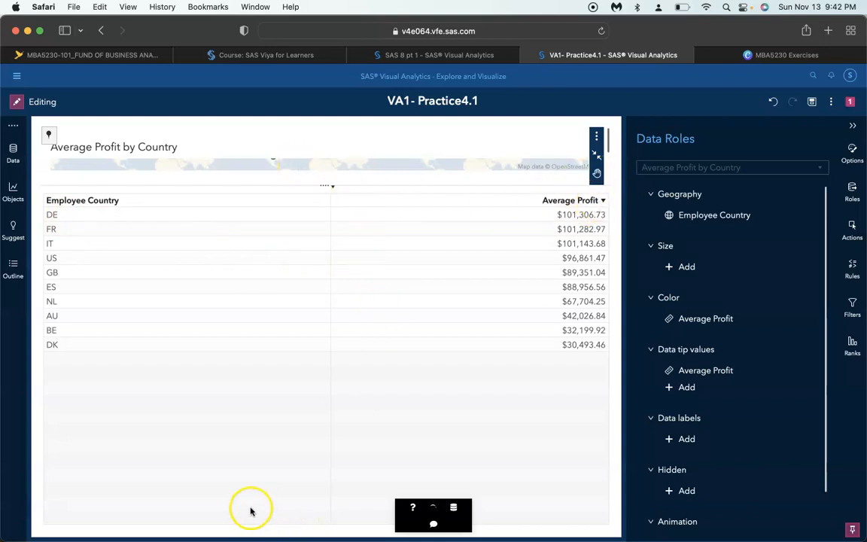
pyautogui.click(330, 187)
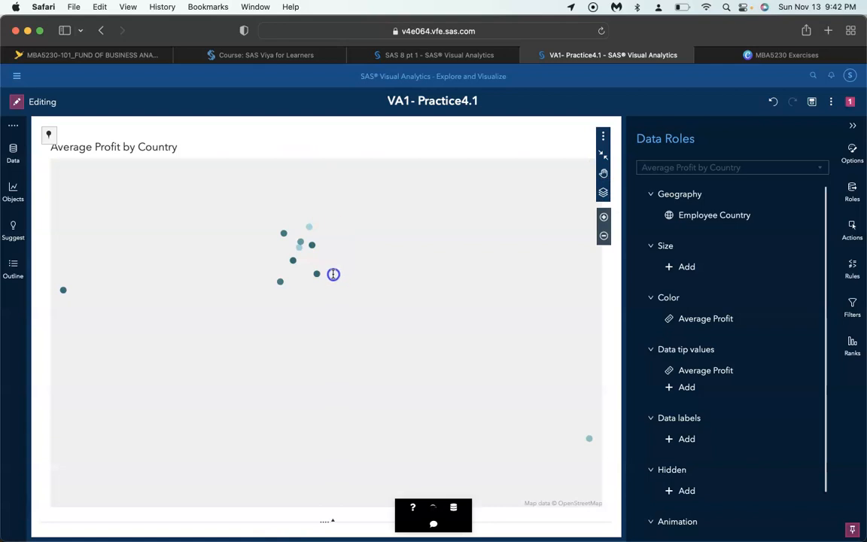
pyautogui.scroll(-5, 354, 322)
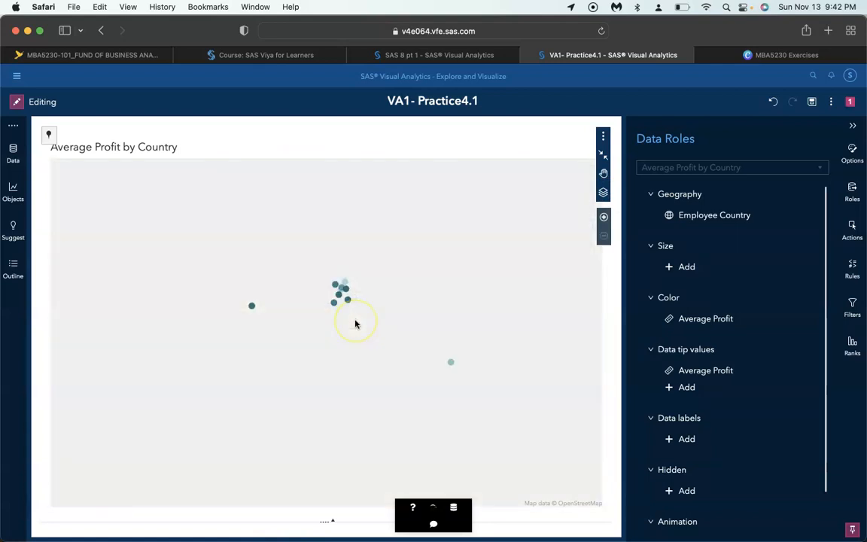
pyautogui.click(331, 520)
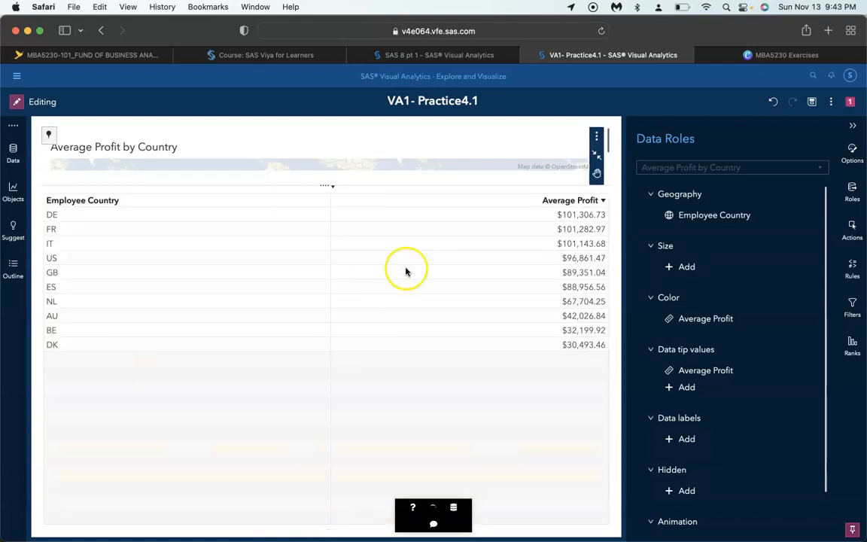
pyautogui.click(596, 154)
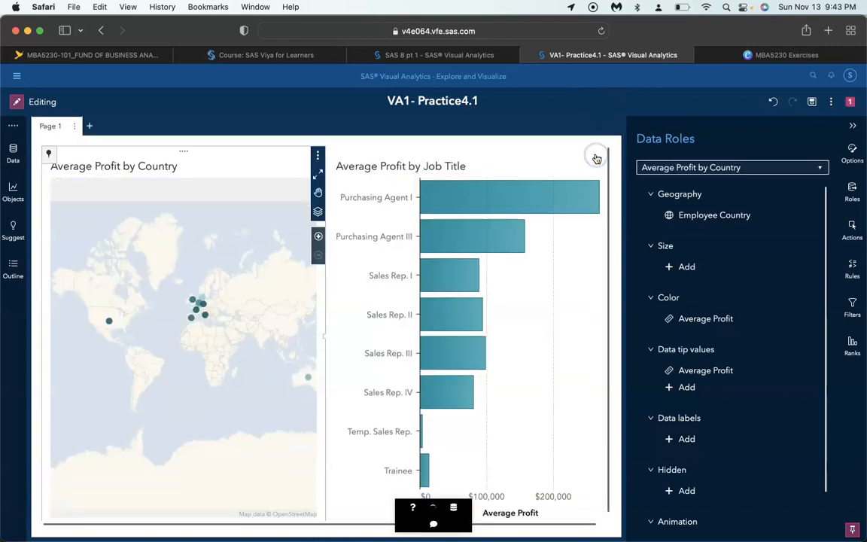
pyautogui.moveTo(554, 215)
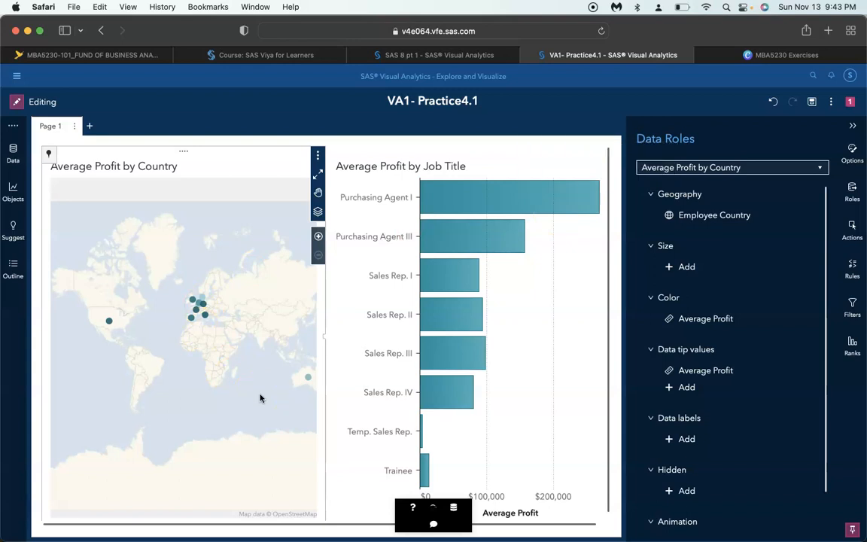
# Place a dual axis bar chart across the full page width below the map and the job title chart
pyautogui.click(13, 193)
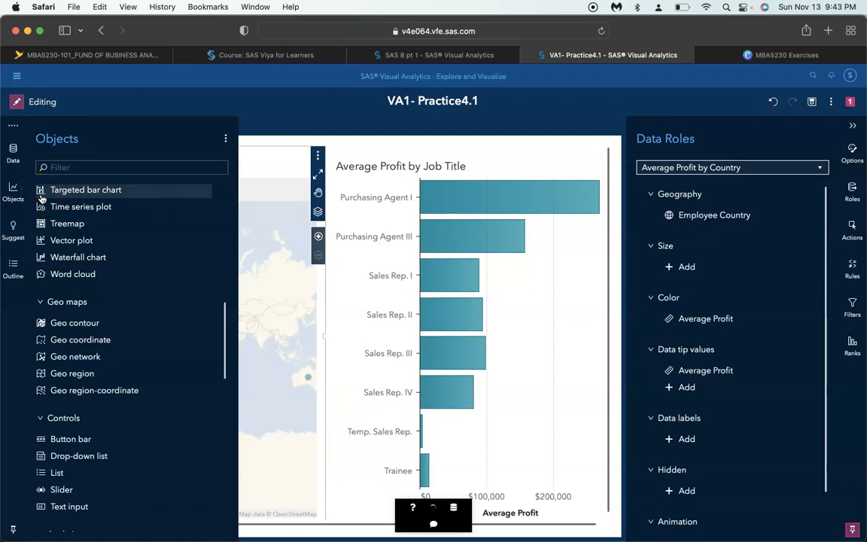
pyautogui.scroll(10, 55, 332)
pyautogui.moveTo(82, 403); pyautogui.dragTo(328, 531)
pyautogui.moveTo(294, 530); pyautogui.dragTo(290, 535)
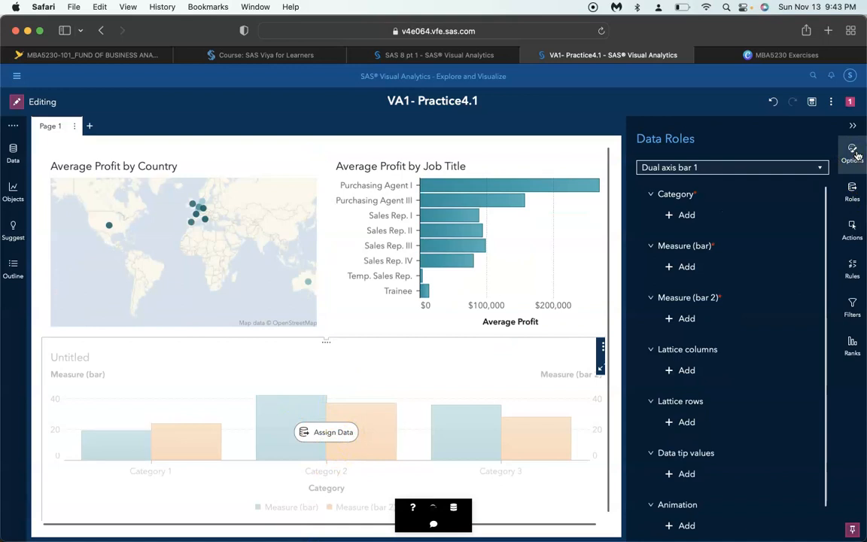
pyautogui.click(394, 385)
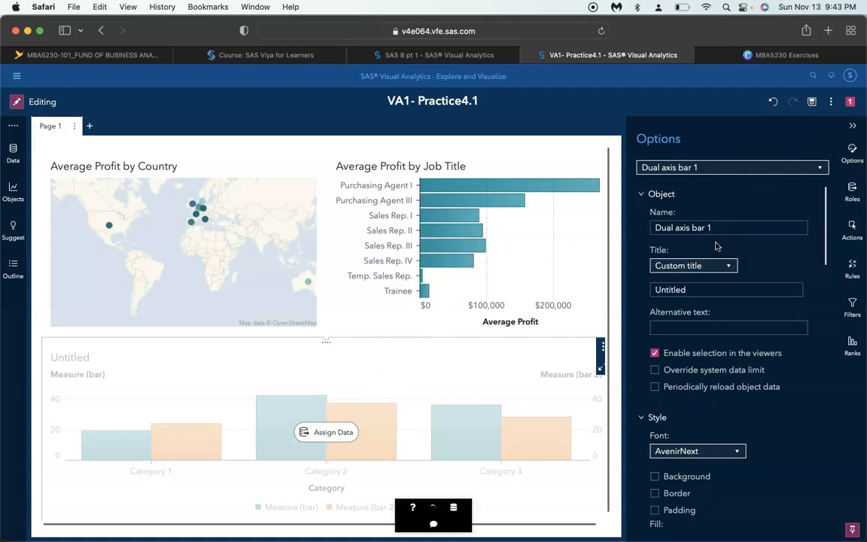
# Assign Anniversary Month as the dual axis bar chart's category and Number of Employees as its first bar measure
pyautogui.click(324, 432)
pyautogui.click(303, 378)
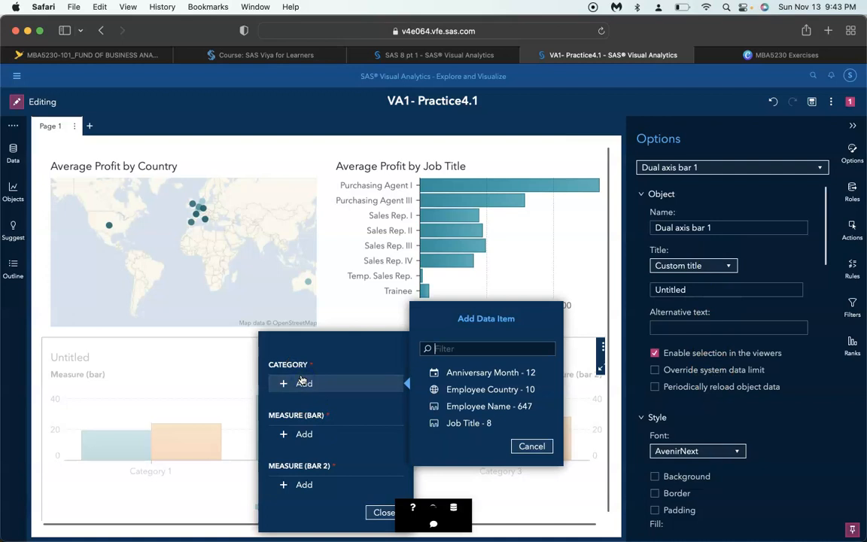
pyautogui.click(460, 374)
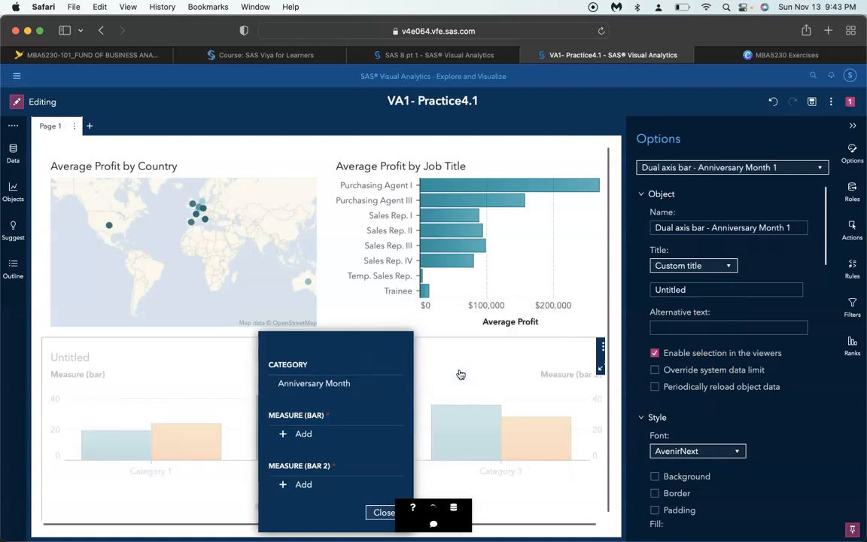
pyautogui.click(322, 434)
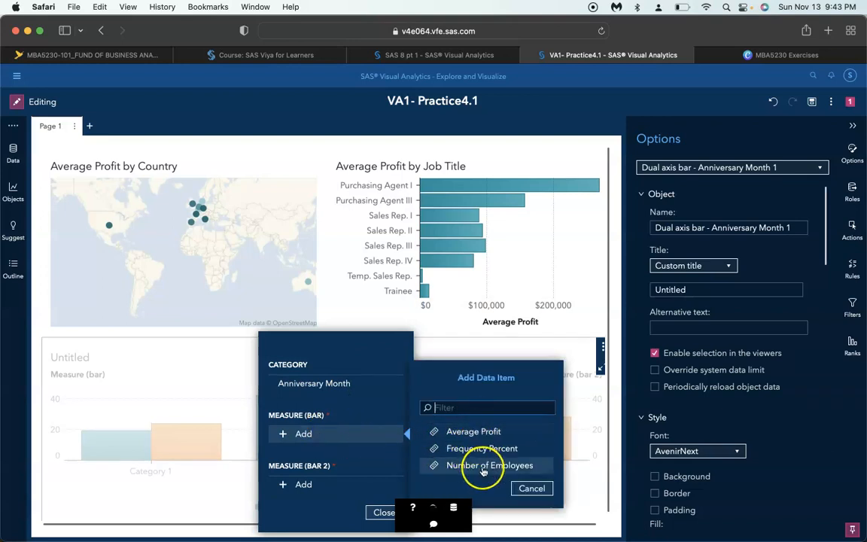
pyautogui.click(483, 465)
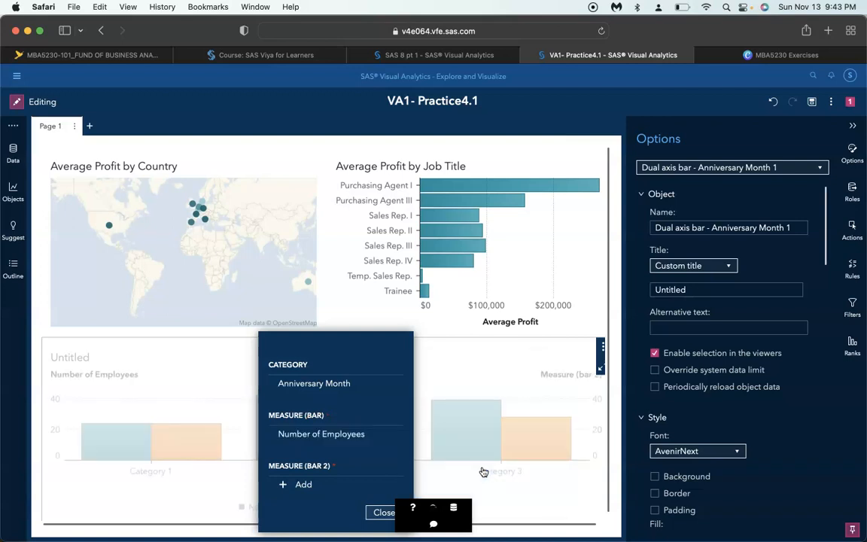
pyautogui.click(380, 512)
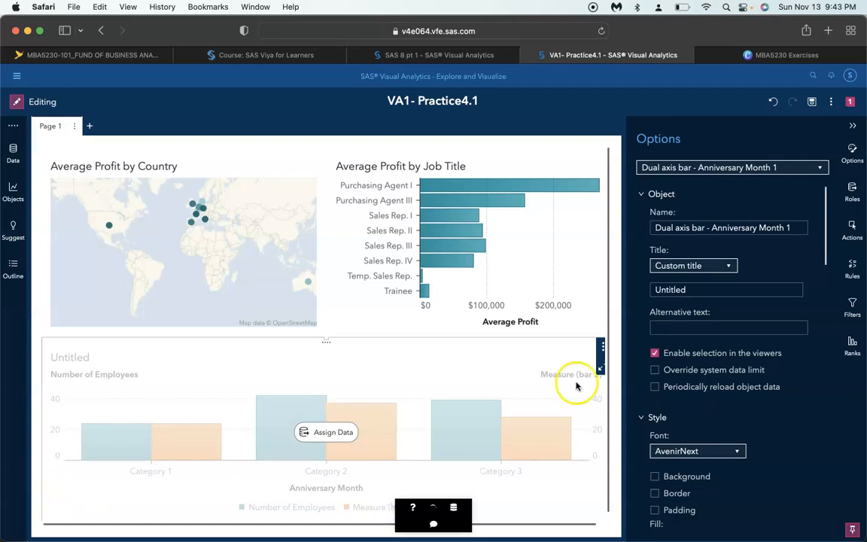
pyautogui.click(602, 346)
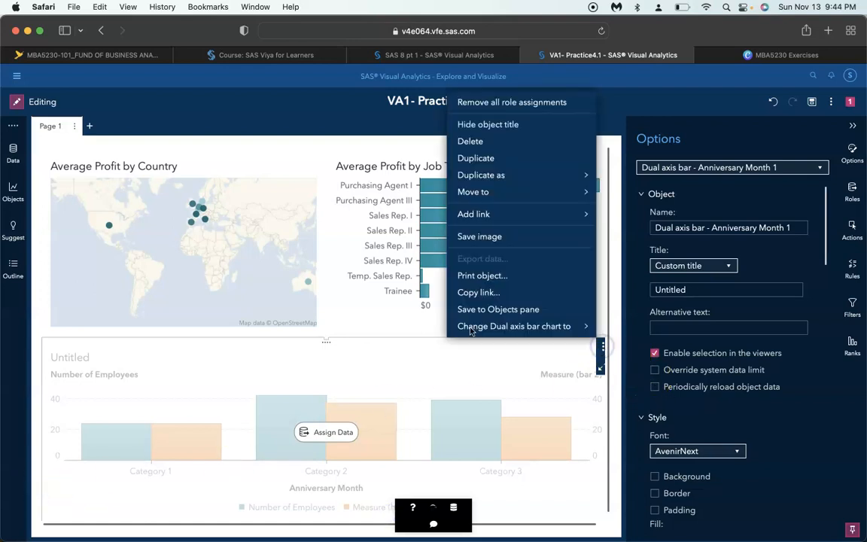
# Add a dual axis bar-line chart below the map and job title chart, and delete the dual axis bar chart
pyautogui.click(14, 191)
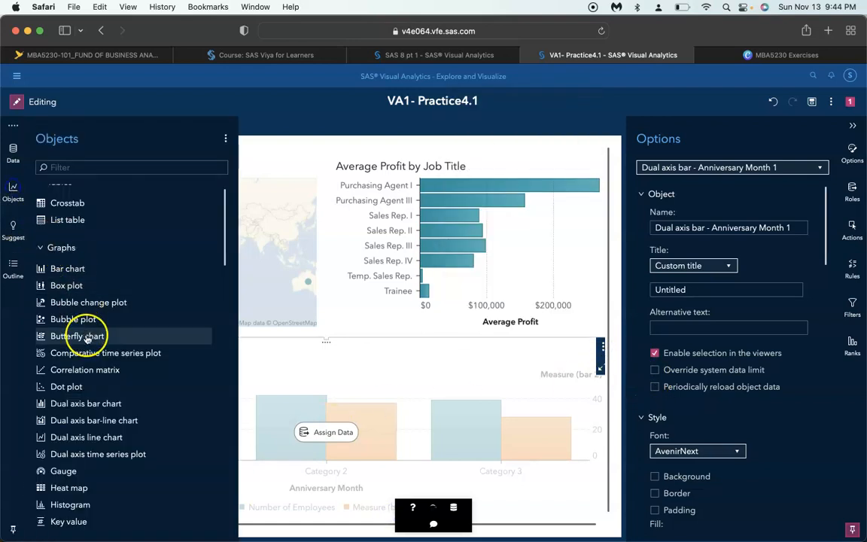
pyautogui.moveTo(135, 418); pyautogui.dragTo(339, 393)
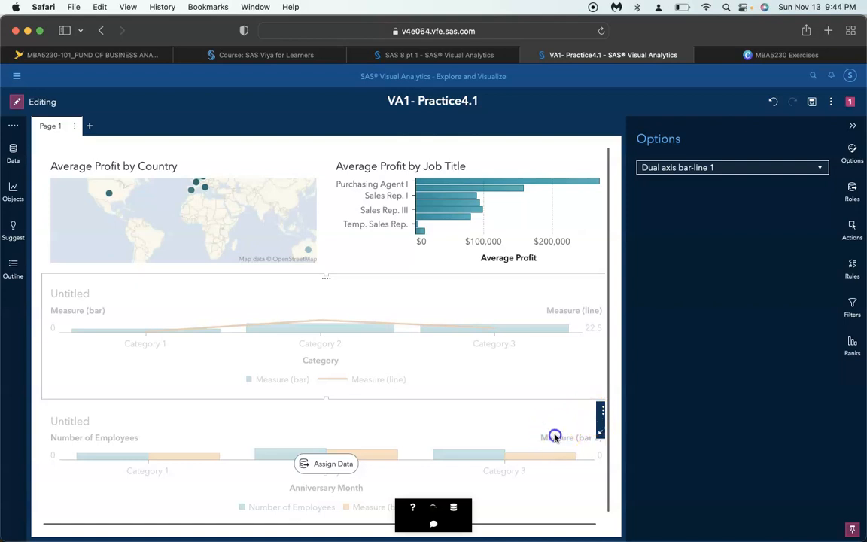
pyautogui.click(601, 411)
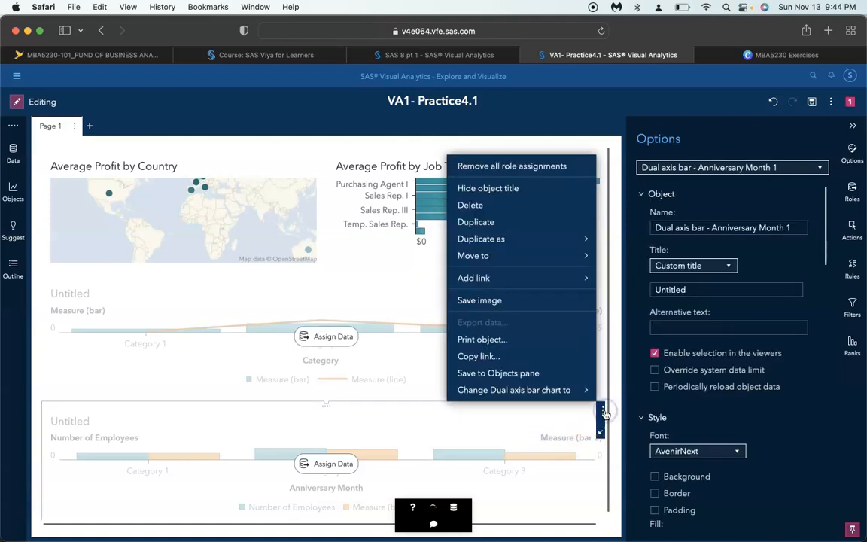
pyautogui.click(517, 208)
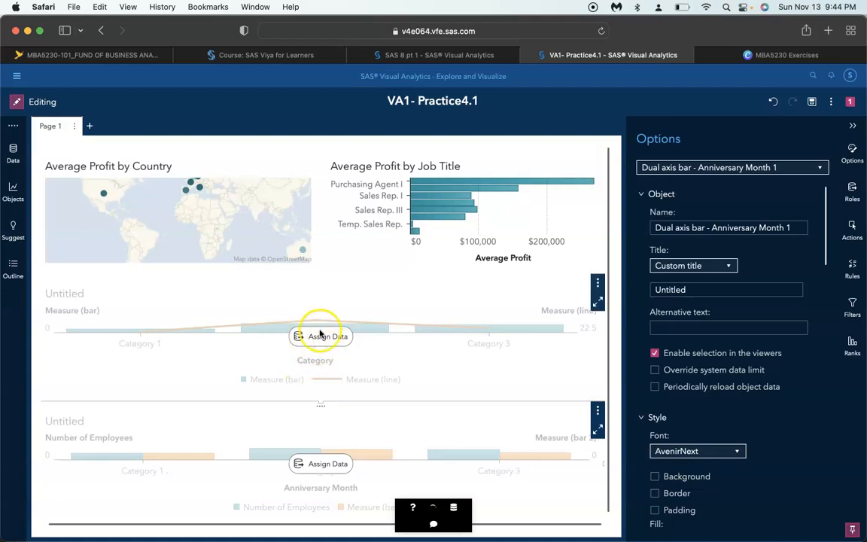
# Assign Anniversary Month as the bar-line chart's category, Number of Employees as its bar measure and Average Profit as its line measure
pyautogui.click(315, 432)
pyautogui.click(328, 434)
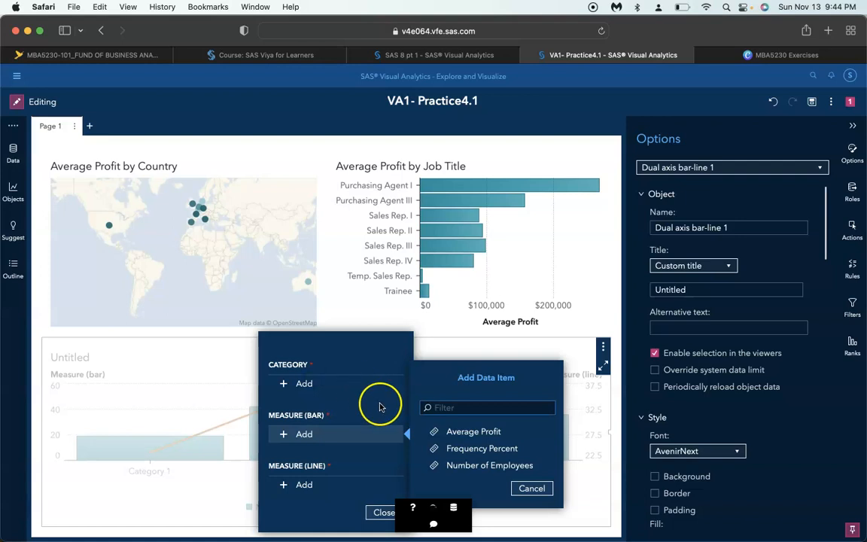
pyautogui.click(489, 465)
pyautogui.click(304, 383)
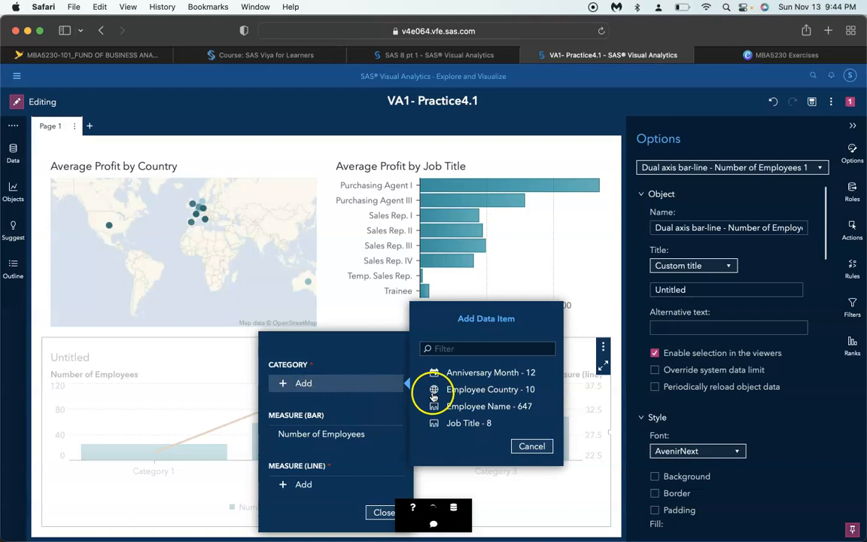
pyautogui.click(456, 372)
pyautogui.click(303, 483)
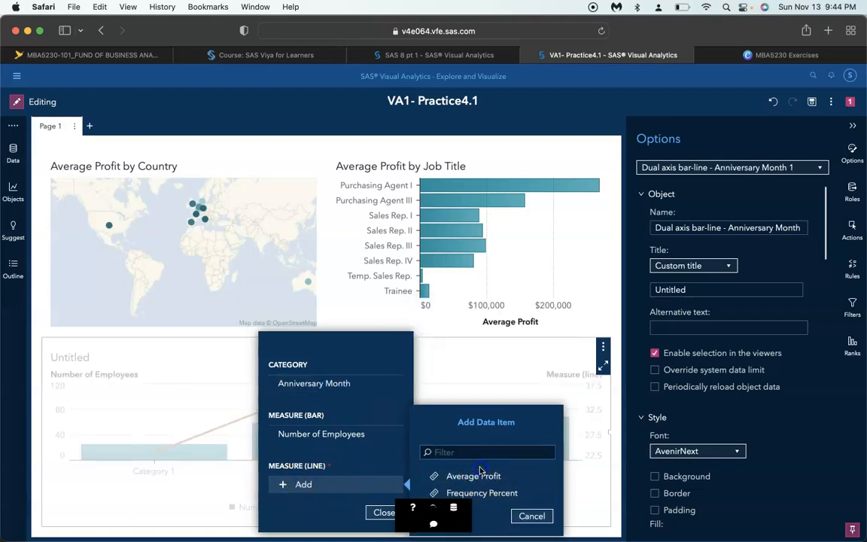
pyautogui.click(420, 480)
pyautogui.click(384, 511)
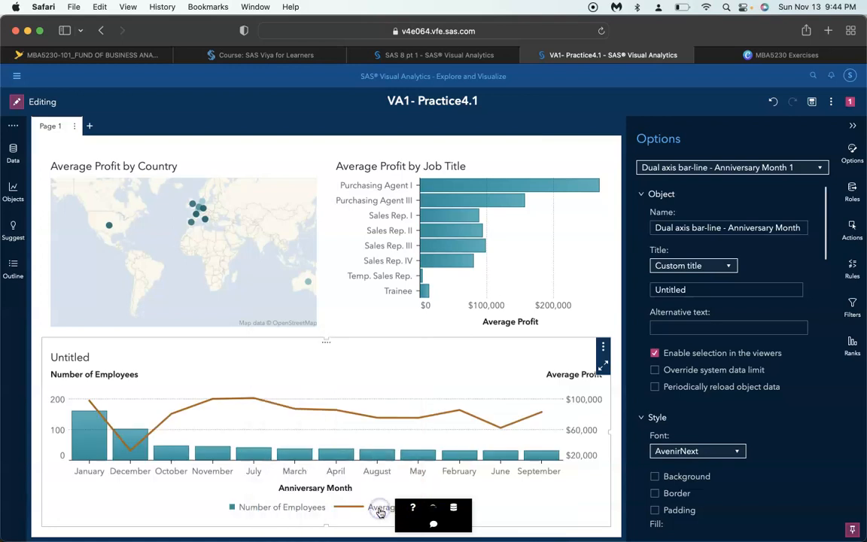
# Name the dual axis bar-line chart "Employees and Profit by Anniversery Month"
pyautogui.tripleClick(717, 233)
pyautogui.write('E')
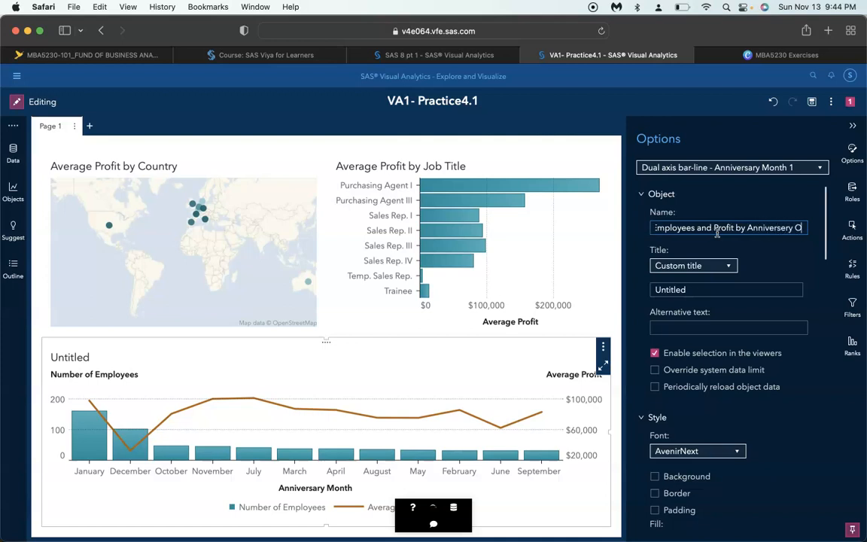
pyautogui.write('Month')
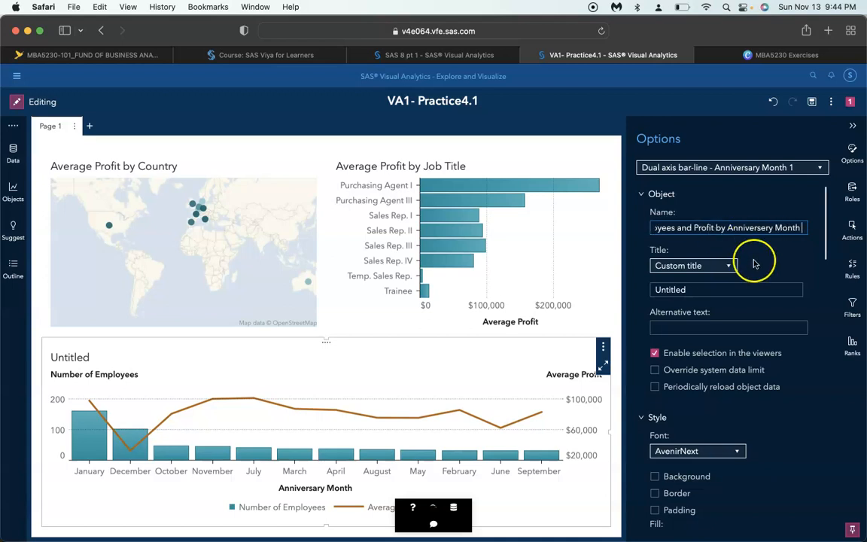
# Copy the chart's name into its custom title so it reads "Employees and Profit by Anniversery Month"
pyautogui.tripleClick(700, 227)
pyautogui.press('super+c')
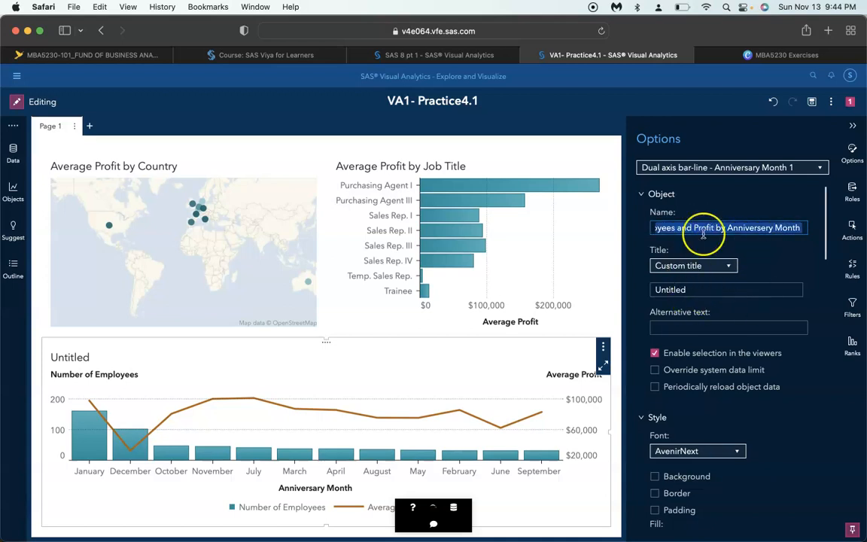
pyautogui.click(677, 290)
pyautogui.press('super+v')
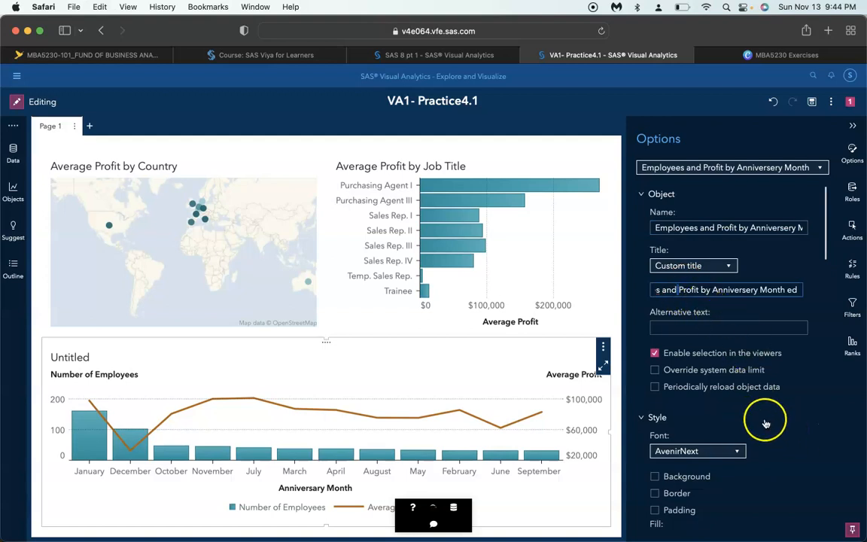
pyautogui.tripleClick(728, 291)
pyautogui.press('BackSpace')
pyautogui.press('super+v')
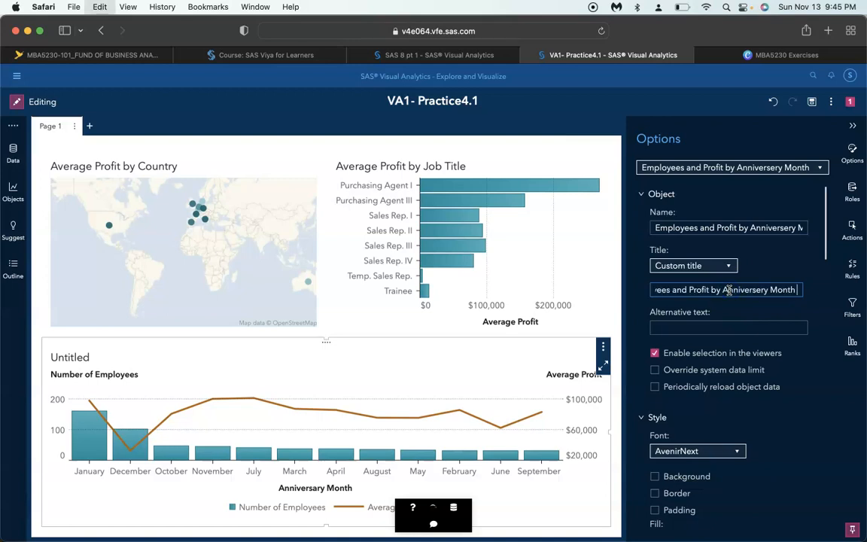
# Examine the standard and custom colour settings for the bar-line chart's line and markers
pyautogui.scroll(-5, 801, 419)
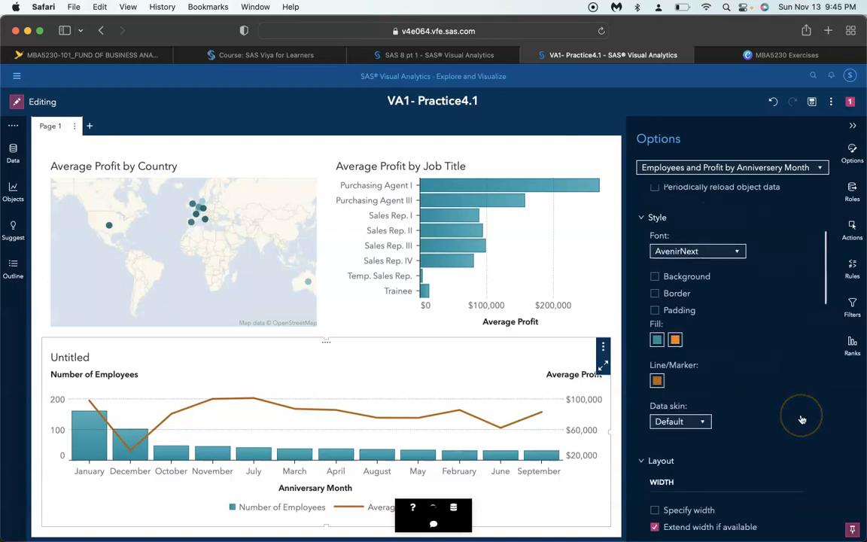
pyautogui.scroll(1, 802, 419)
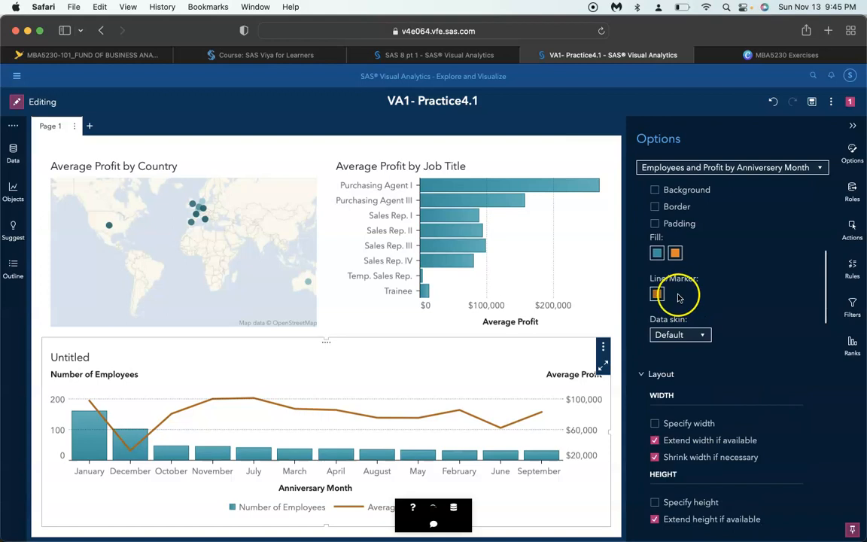
pyautogui.click(657, 296)
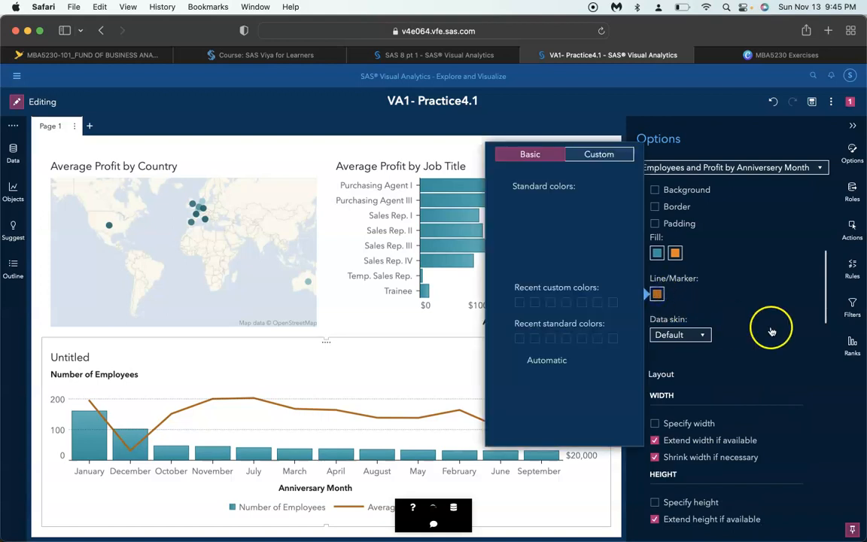
pyautogui.scroll(1, 736, 315)
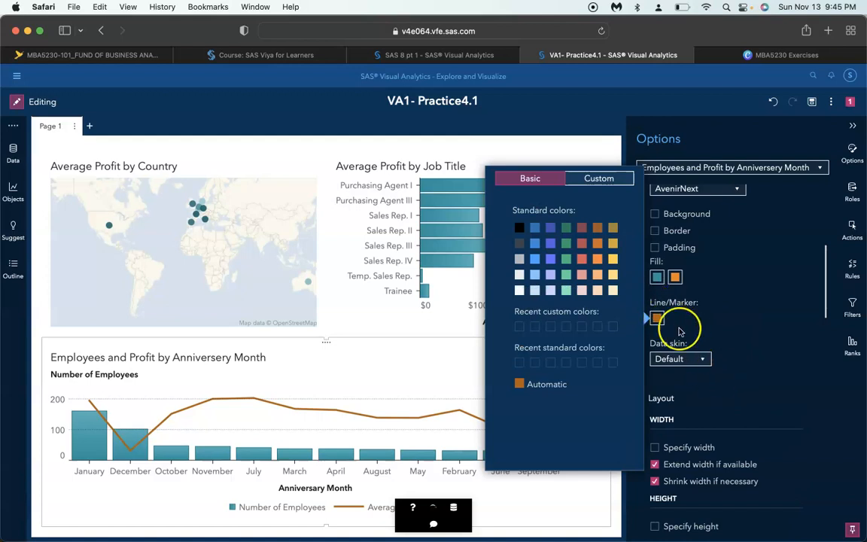
pyautogui.click(690, 361)
pyautogui.scroll(4, 690, 323)
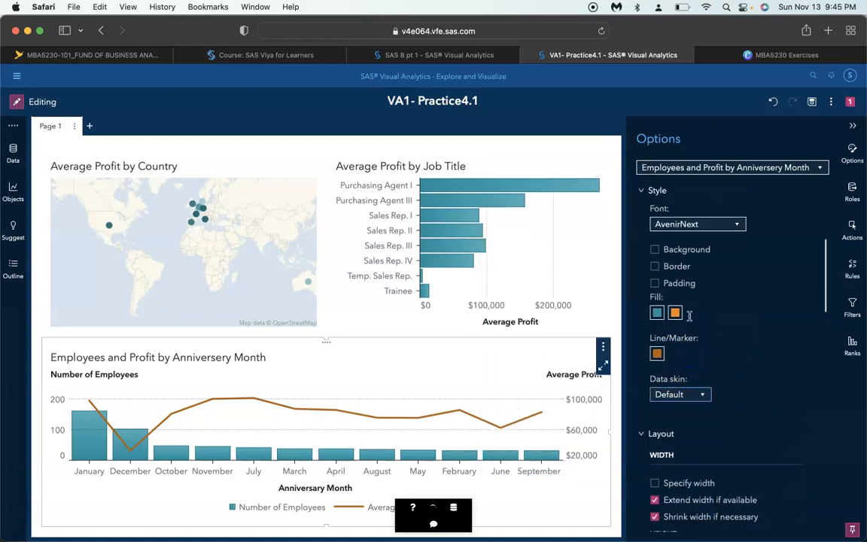
pyautogui.scroll(-1, 691, 320)
pyautogui.scroll(-4, 691, 320)
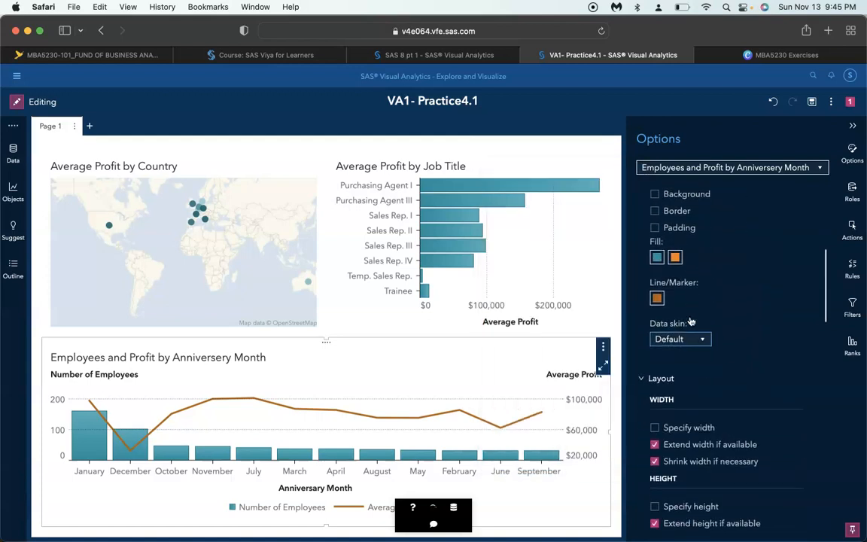
pyautogui.click(657, 288)
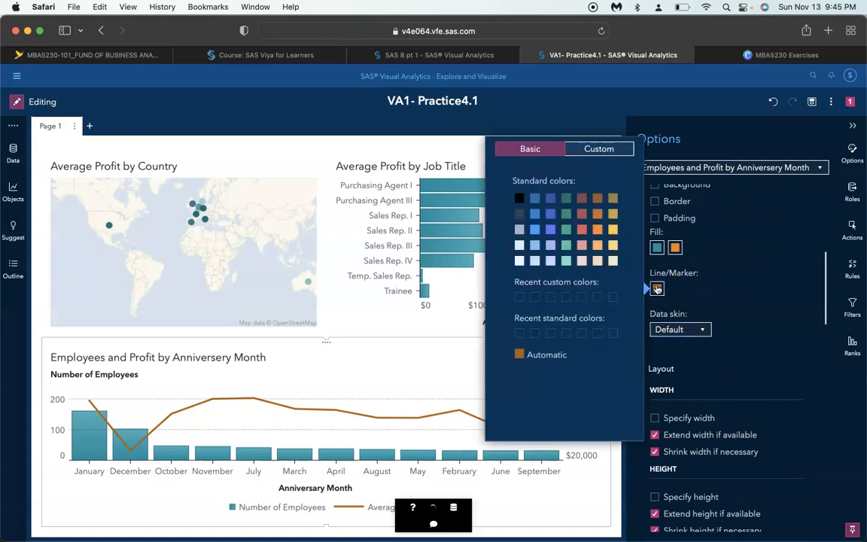
pyautogui.click(598, 148)
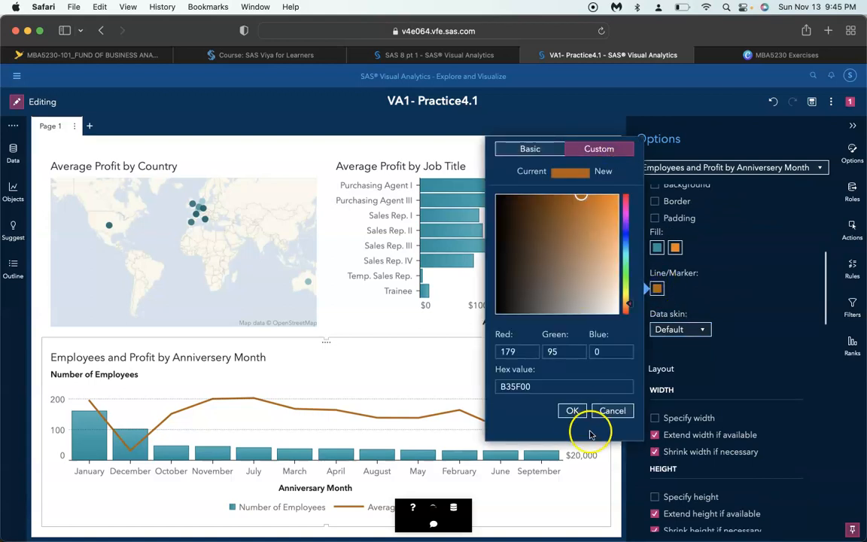
pyautogui.click(569, 410)
# Enable markers on the bar-line chart's line and collapse the chart options
pyautogui.scroll(-5, 711, 470)
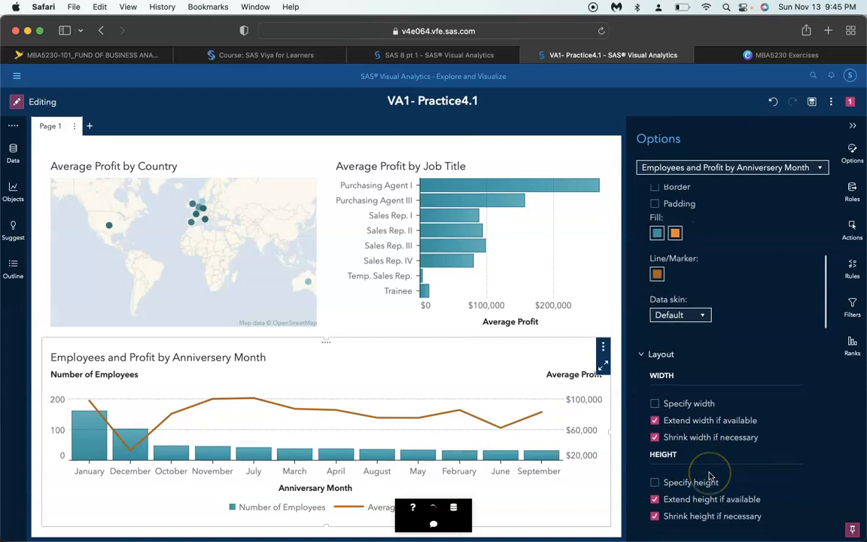
pyautogui.scroll(-3, 710, 475)
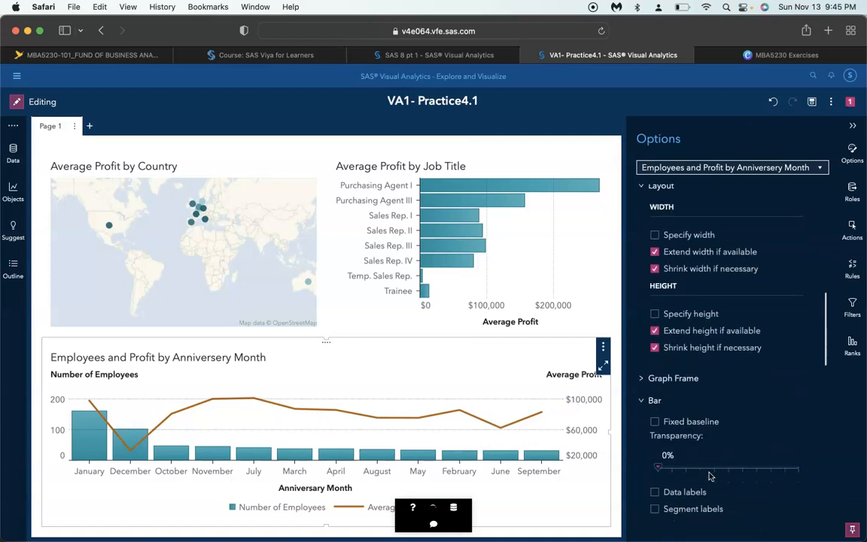
pyautogui.scroll(-6, 710, 475)
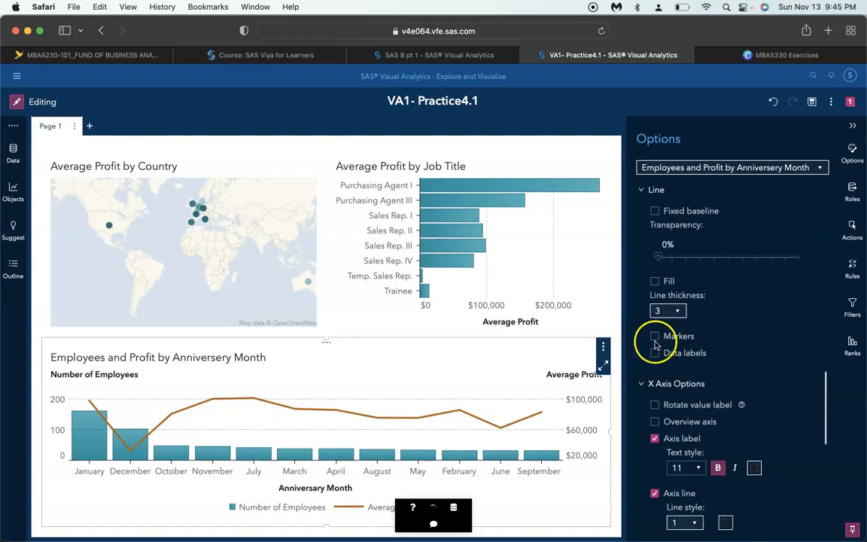
pyautogui.click(654, 337)
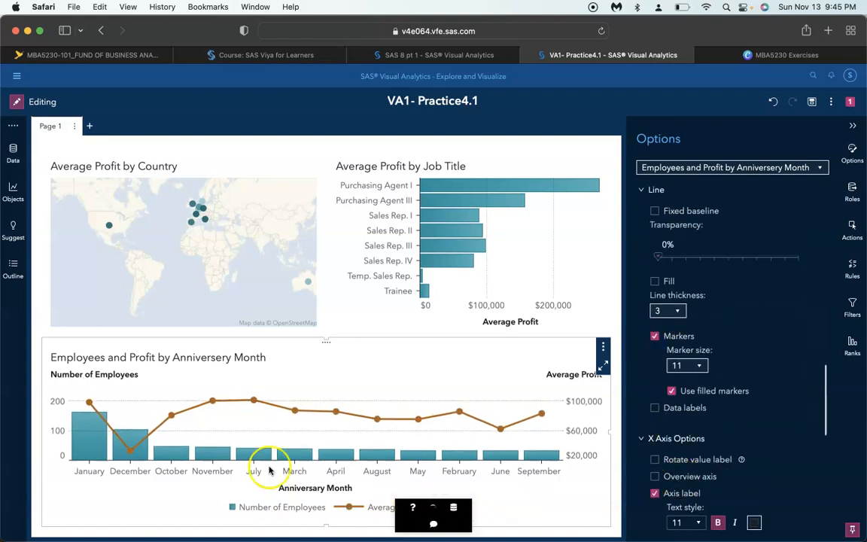
pyautogui.scroll(-1, 712, 410)
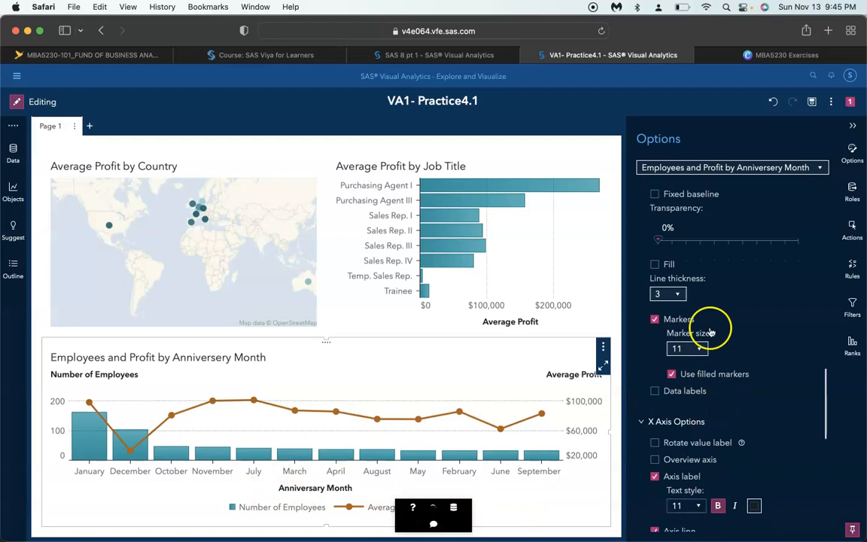
pyautogui.click(857, 131)
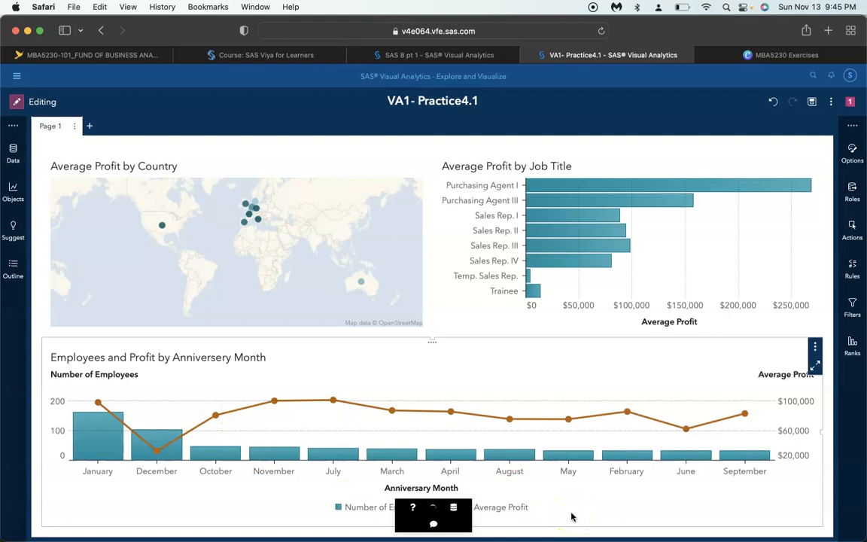
# Maximize the Employees and Profit chart and sort its detail table by Number of Employees and by Average Profit to compare the months
pyautogui.click(814, 366)
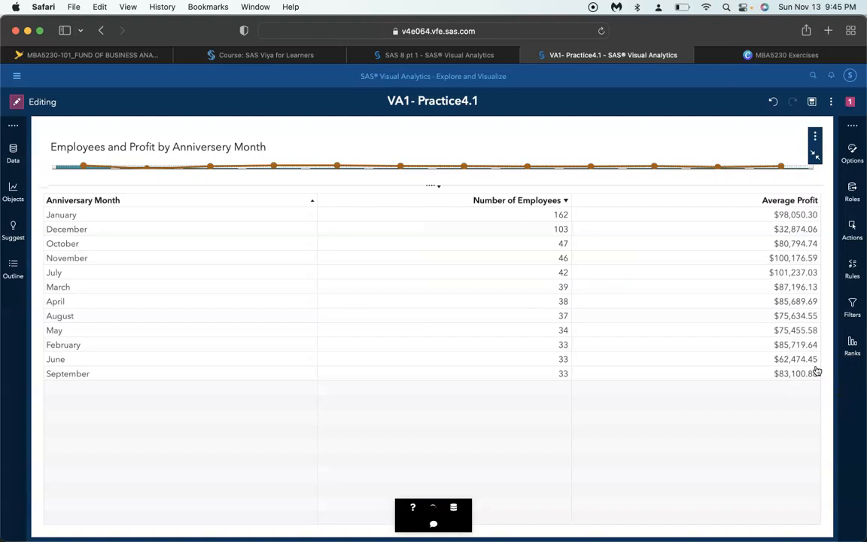
pyautogui.click(547, 203)
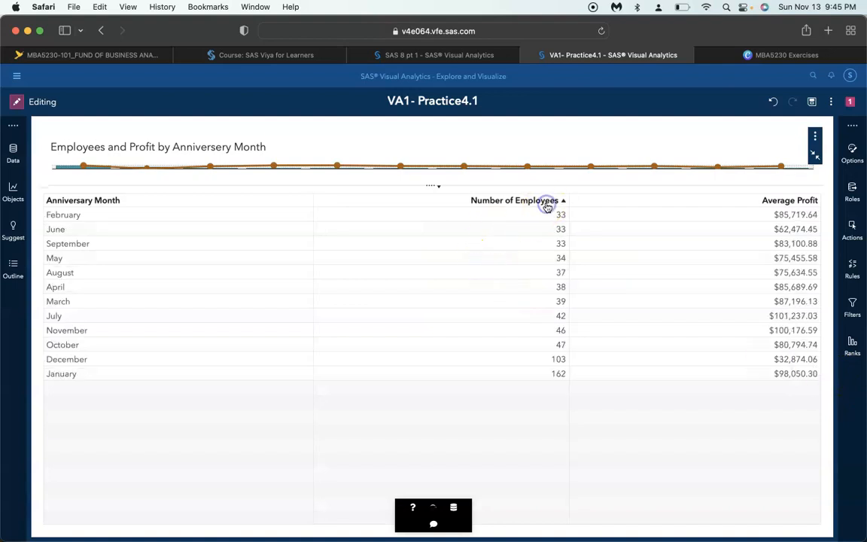
pyautogui.click(547, 203)
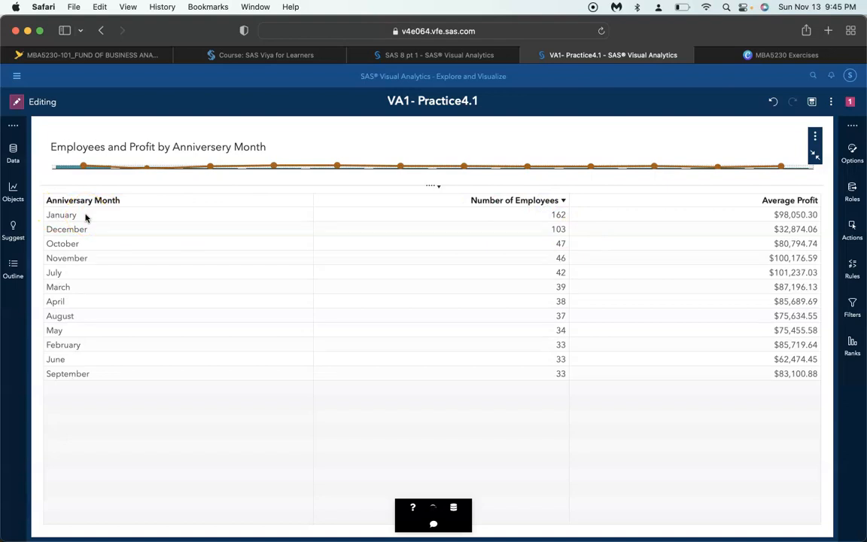
pyautogui.click(767, 200)
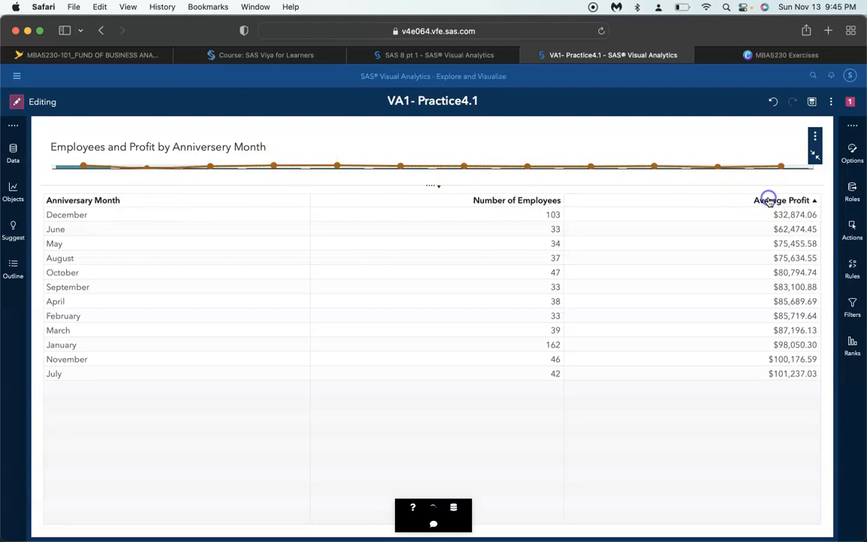
pyautogui.click(775, 202)
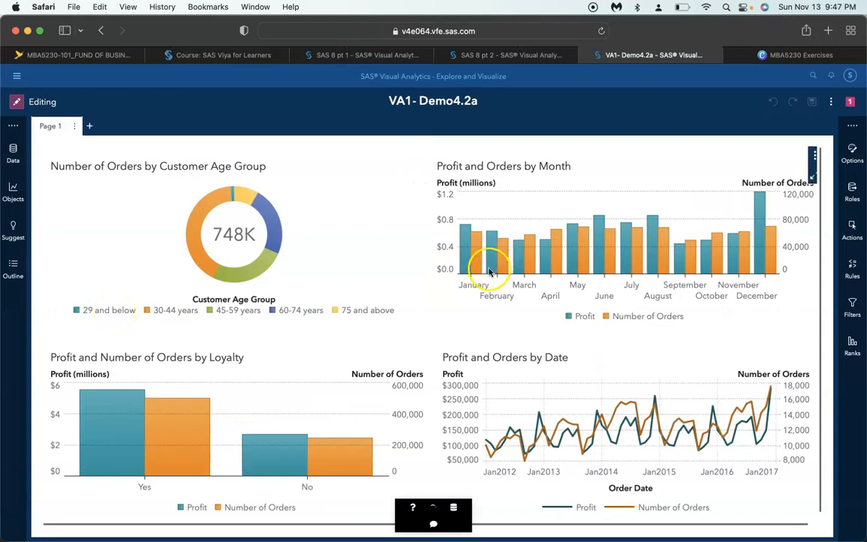
# Set the viewer customization capability level of the whole VA1- Demo4.2a report to Data edits
pyautogui.click(855, 155)
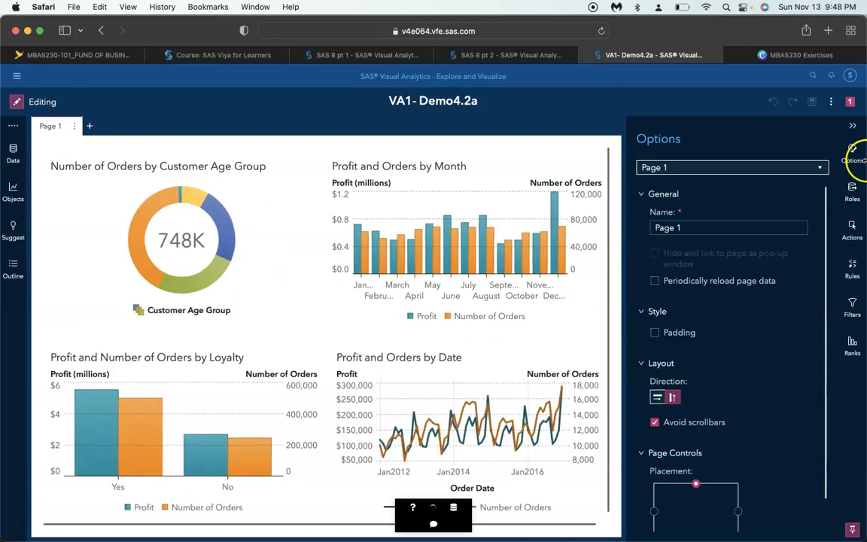
pyautogui.click(706, 168)
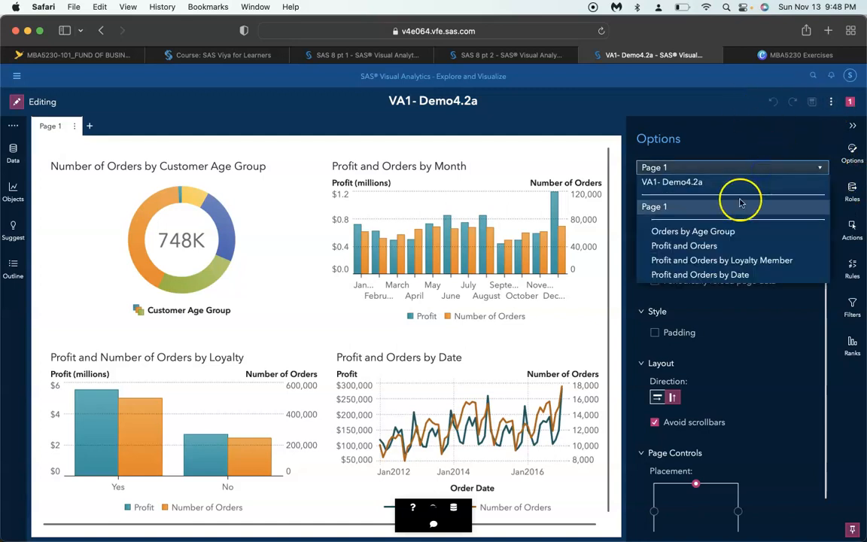
pyautogui.click(742, 185)
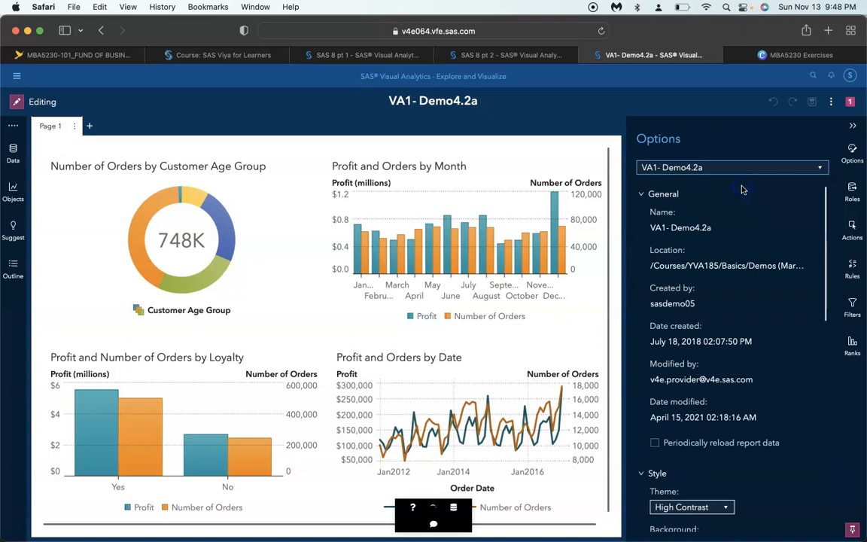
pyautogui.scroll(-2, 736, 277)
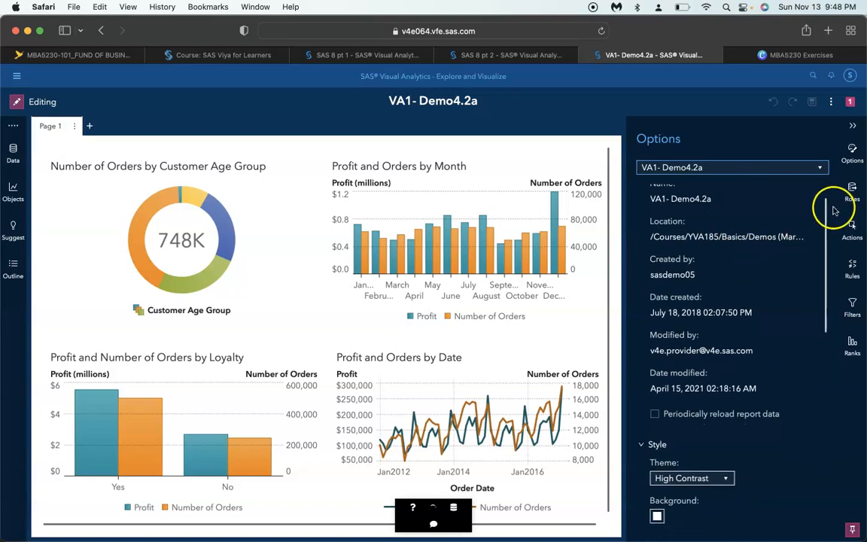
pyautogui.scroll(-10, 741, 278)
pyautogui.scroll(-4, 743, 287)
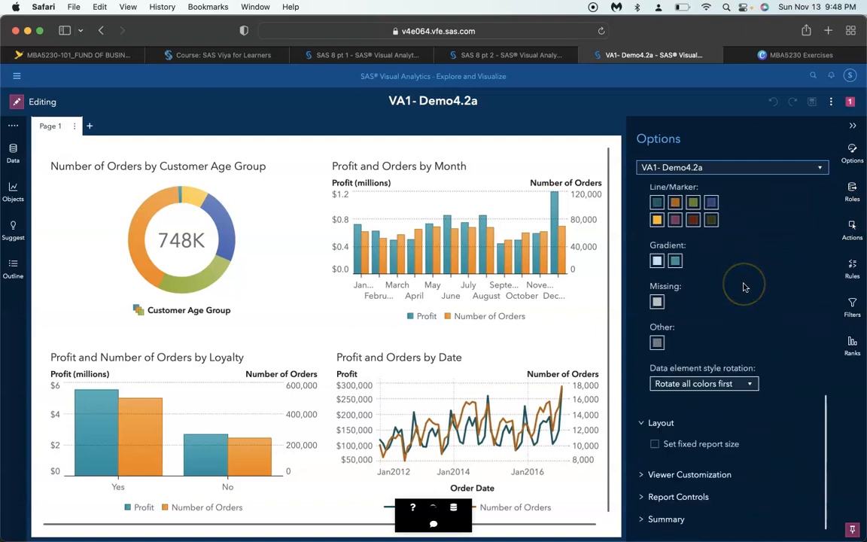
pyautogui.click(722, 472)
pyautogui.scroll(-5, 716, 416)
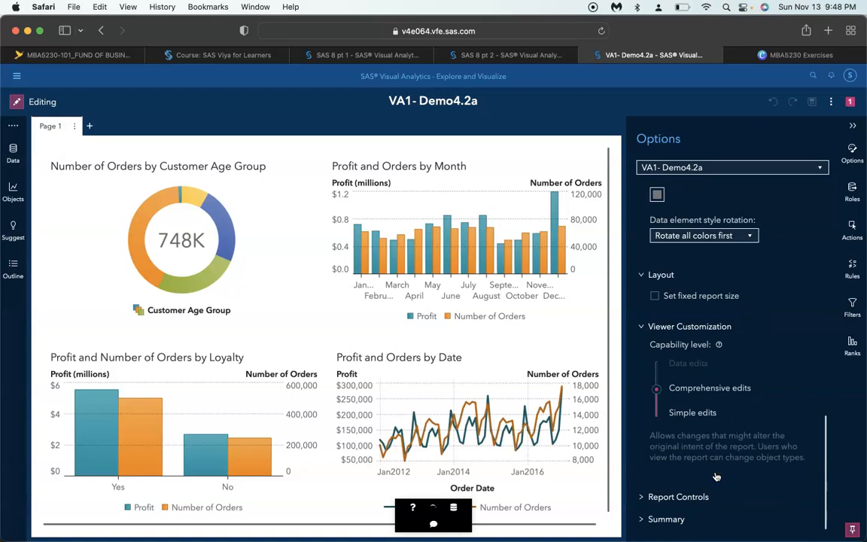
pyautogui.click(657, 390)
pyautogui.moveTo(657, 390); pyautogui.dragTo(644, 329)
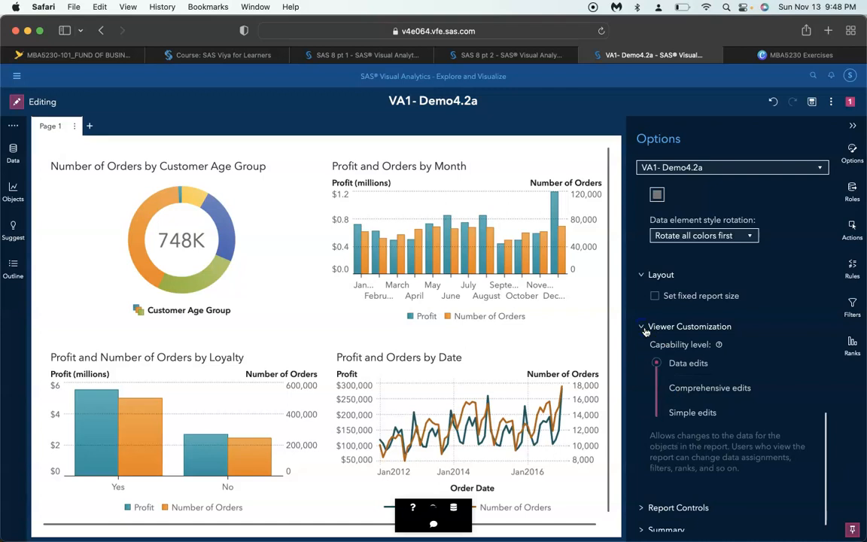
# Add a second page to the report and rename Page 1 as Customer Order Analysis
pyautogui.click(88, 125)
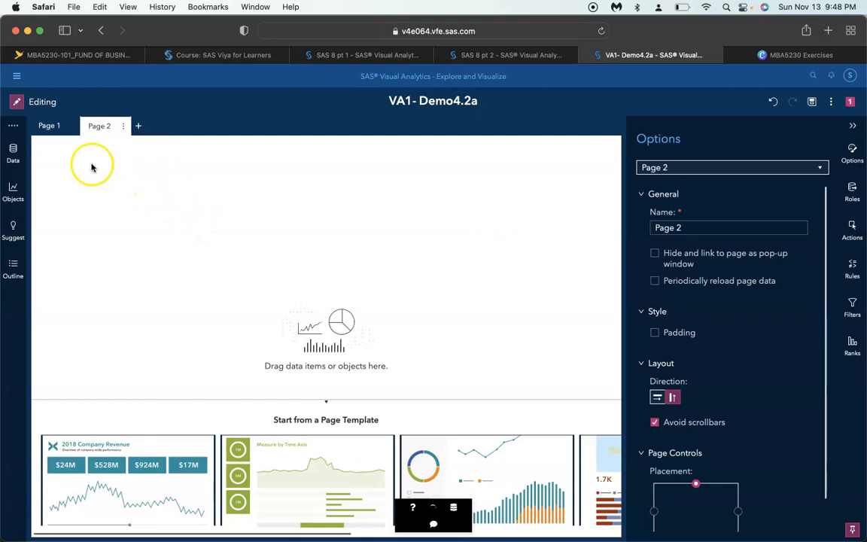
pyautogui.click(47, 126)
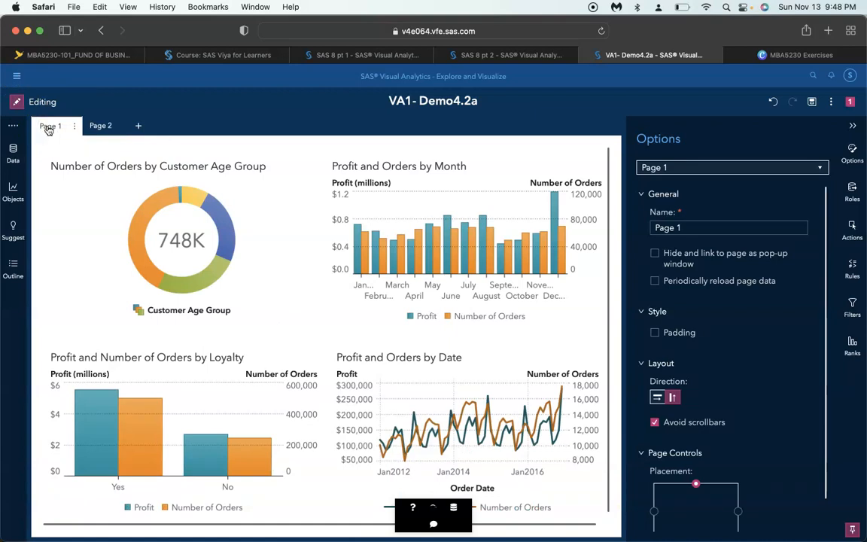
pyautogui.click(75, 127)
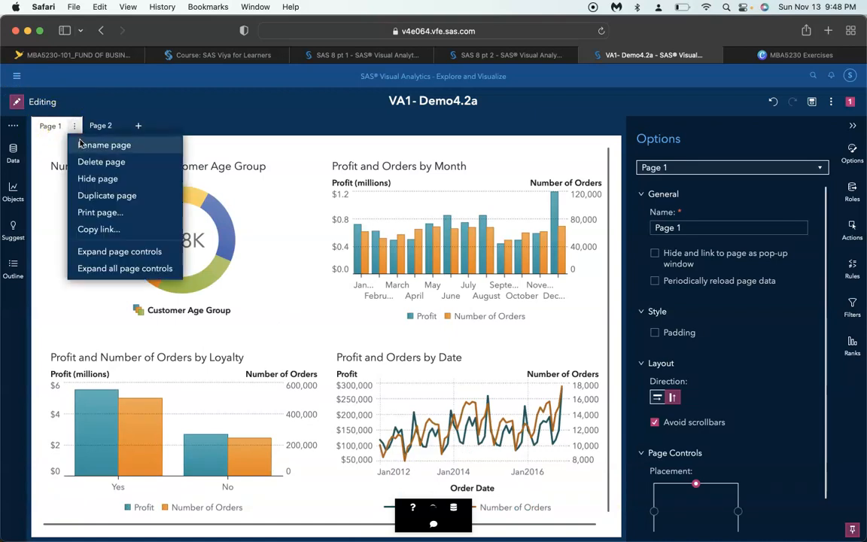
pyautogui.click(81, 143)
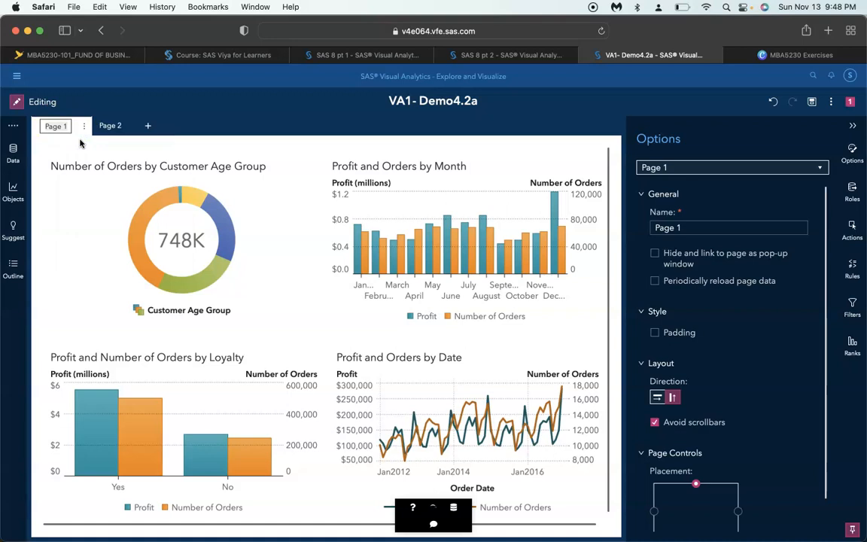
pyautogui.write('Customer Order a')
pyautogui.press('BackSpace')
pyautogui.press('BackSpace')
pyautogui.press('BackSpace')
pyautogui.press('BackSpace')
pyautogui.press('BackSpace')
pyautogui.press('BackSpace')
pyautogui.write('rder Analysis')
pyautogui.press('Return')
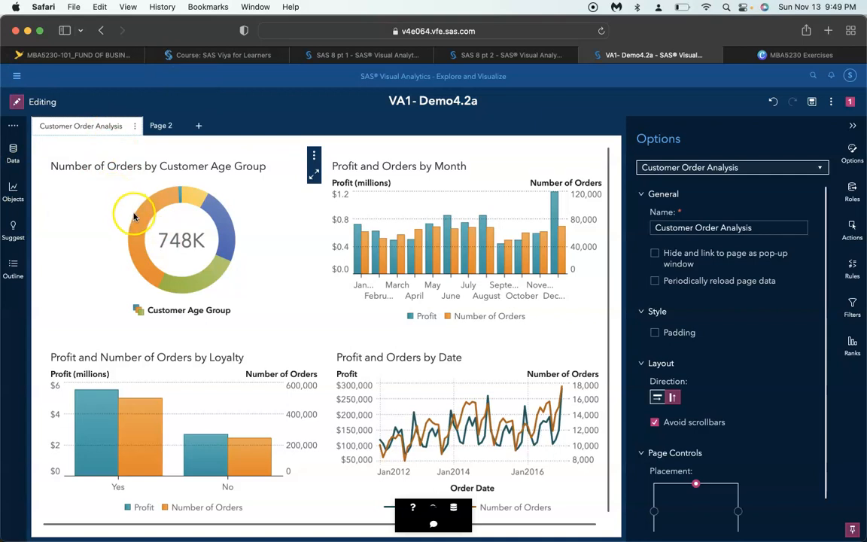
# Move the Profit and Orders by Month chart from the Customer Order Analysis page to Page 2
pyautogui.moveTo(141, 223)
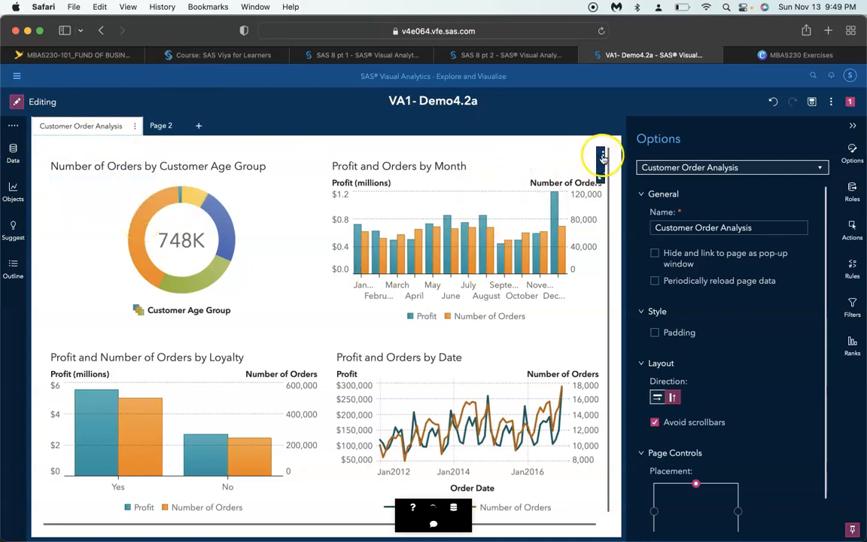
pyautogui.rightClick(558, 164)
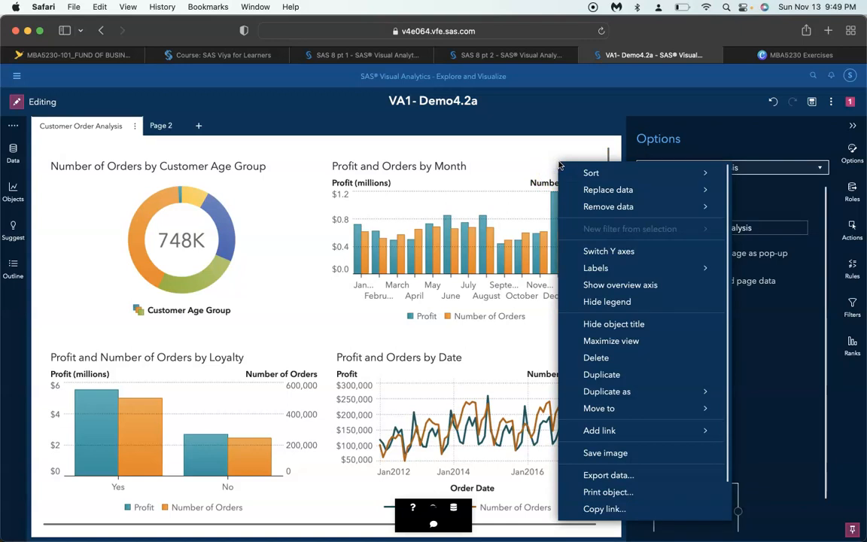
pyautogui.scroll(-2, 614, 297)
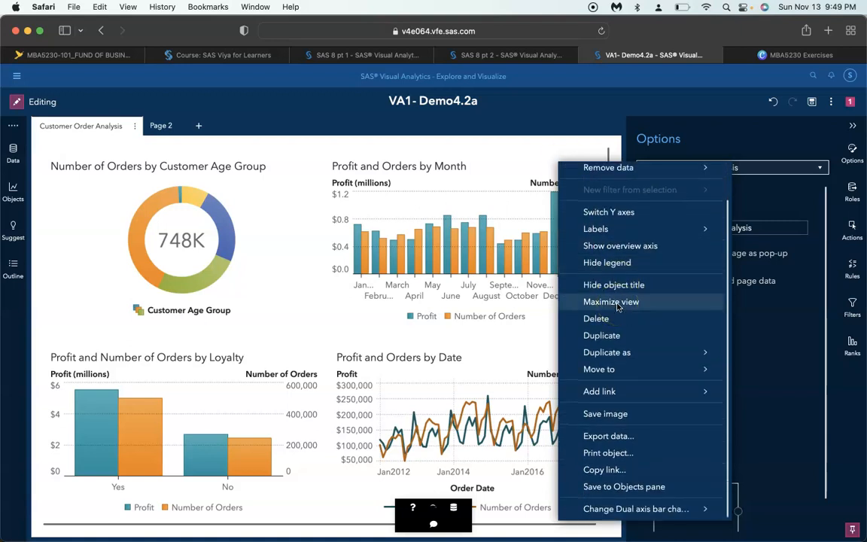
pyautogui.click(624, 368)
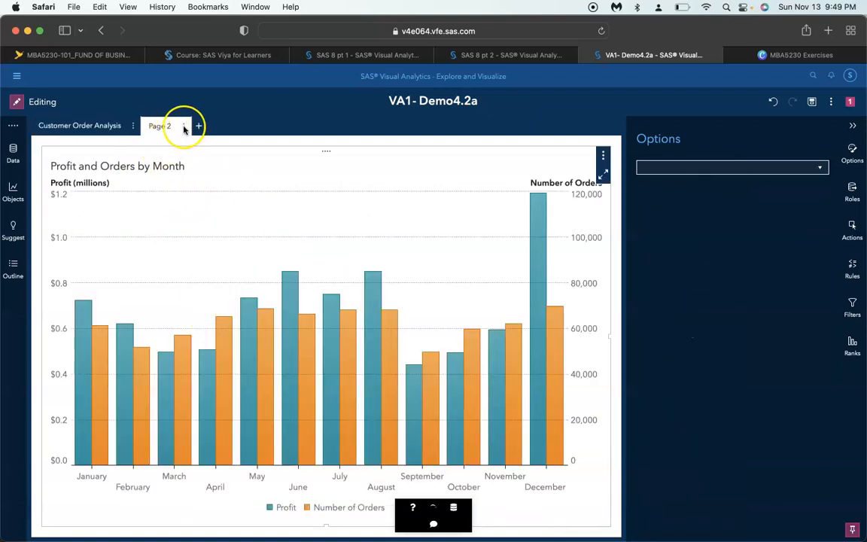
# Rename Page 2 as Delivery Analysis and return to the Customer Order Analysis page
pyautogui.click(182, 127)
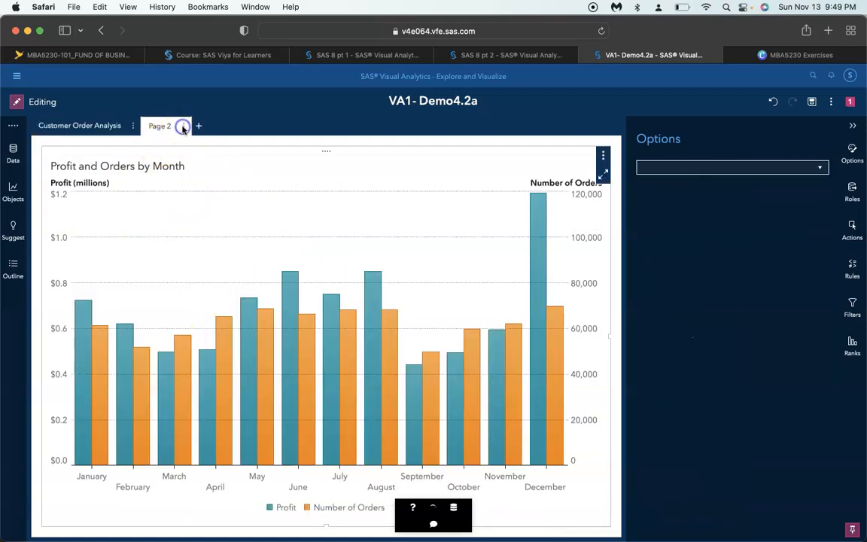
pyautogui.click(190, 145)
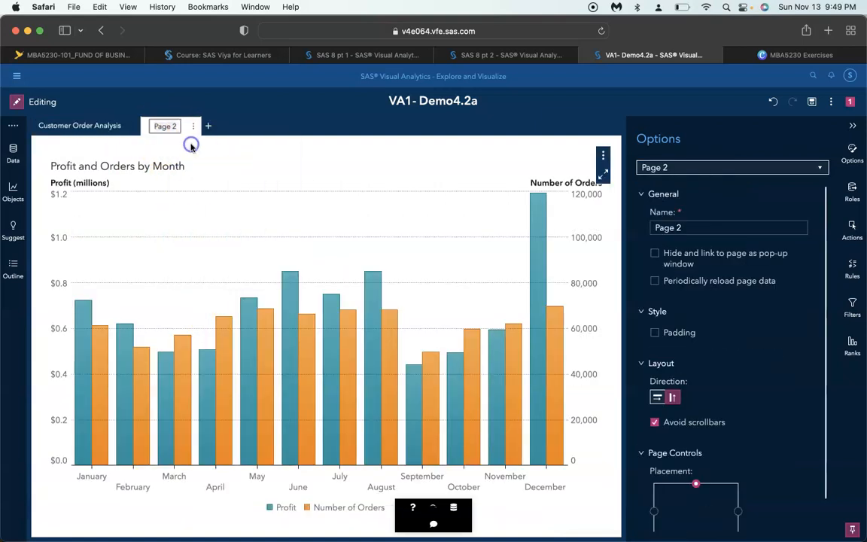
pyautogui.write('Dil')
pyautogui.press('BackSpace')
pyautogui.press('BackSpace')
pyautogui.write('elivery Analysis')
pyautogui.press('Return')
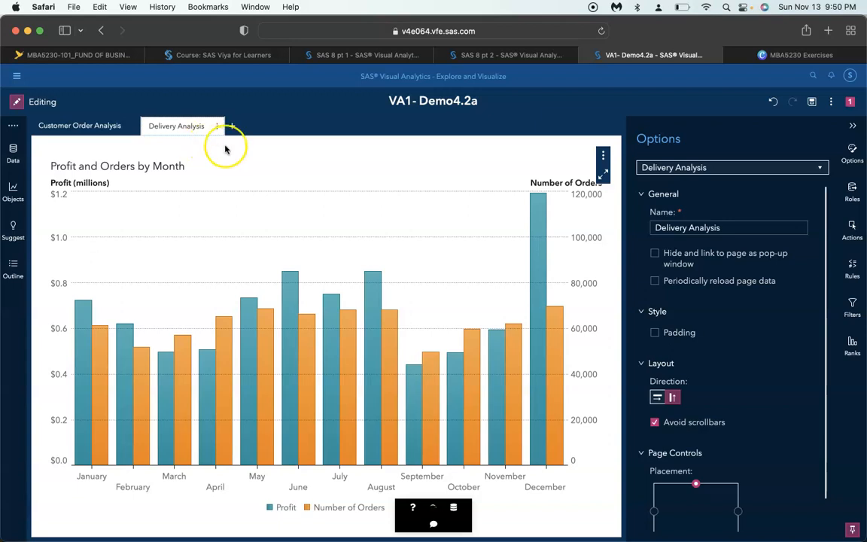
pyautogui.click(109, 128)
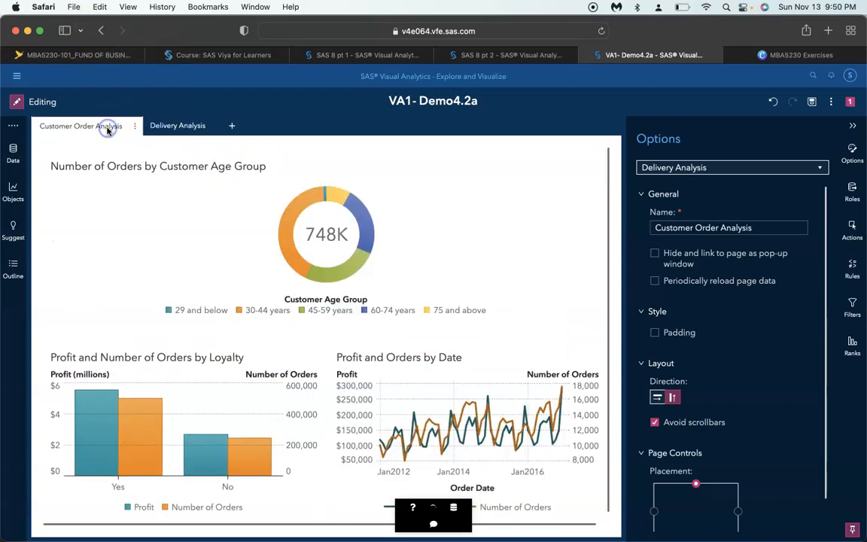